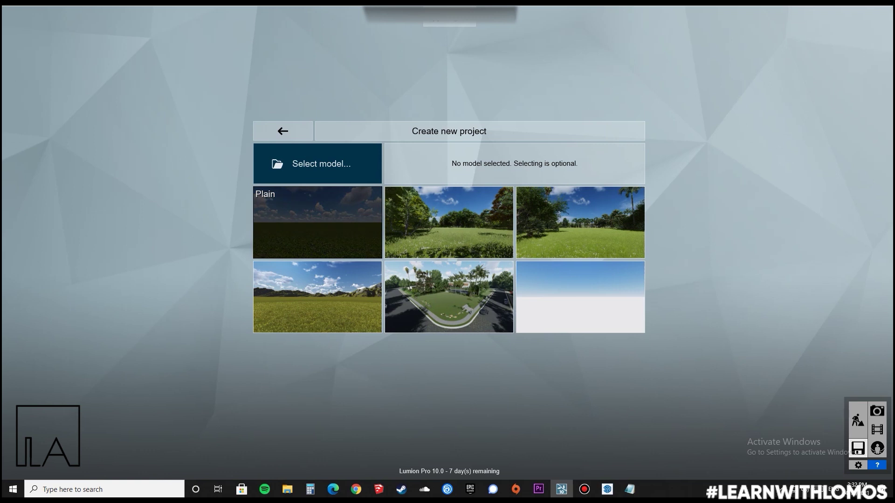
Step: Create a project from the Plain scene and place the imported 00 RESIDENT RAM21,BANGI house model on the ground
left_click(317, 222)
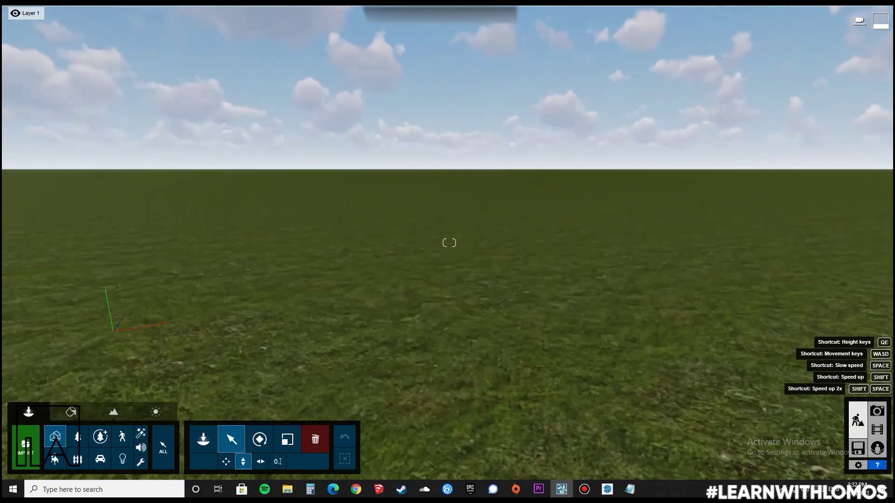
left_click(26, 448)
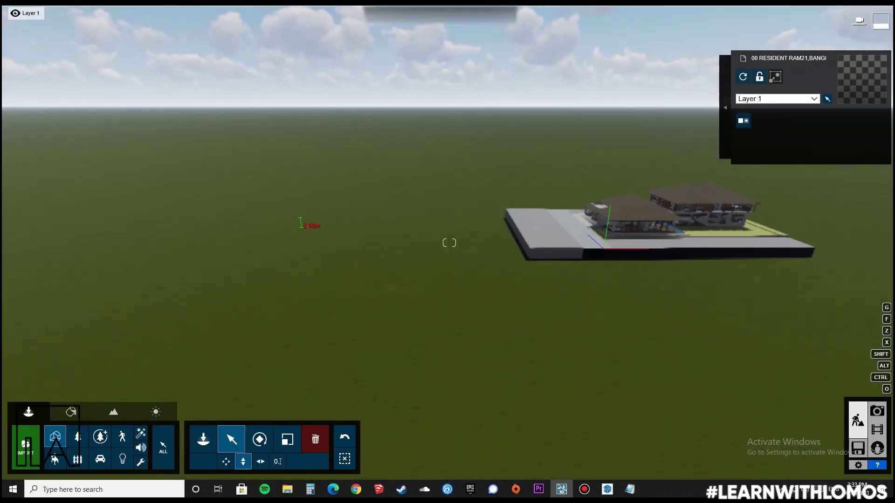
key("w")
key("d")
Step: Edit the imported model's materials and assign a water material from the Various category to the swimming pool
left_click(71, 412)
left_click(298, 403)
left_click(74, 292)
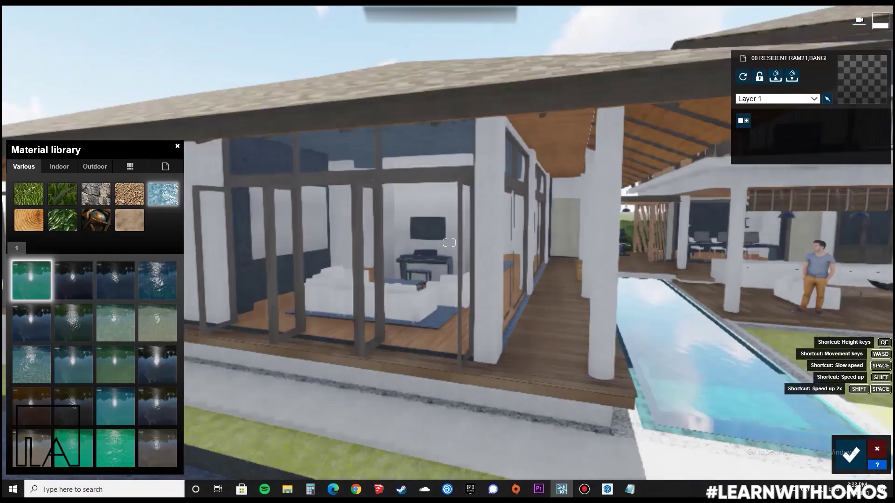
Step: Assign a reddish-brown clay tile material from the Outdoor roof materials to the house roofs
left_click(279, 300)
left_click(95, 166)
left_click(28, 194)
left_click(96, 194)
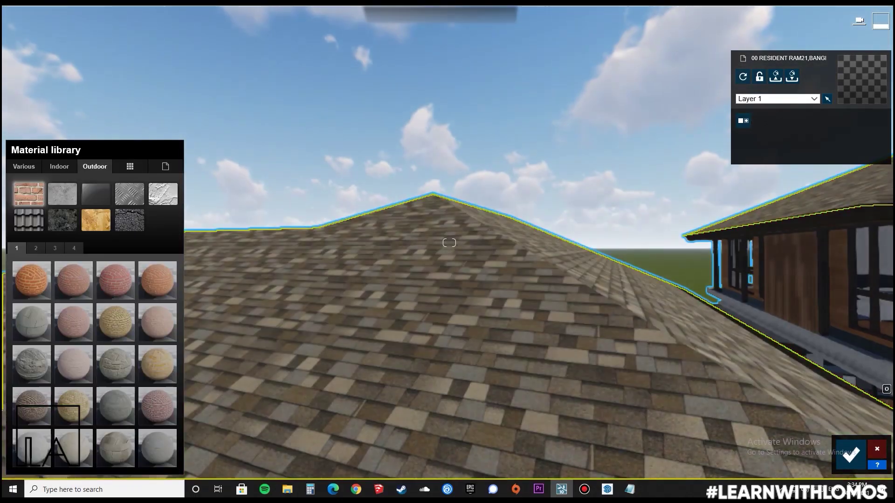
left_click(29, 220)
left_click(157, 321)
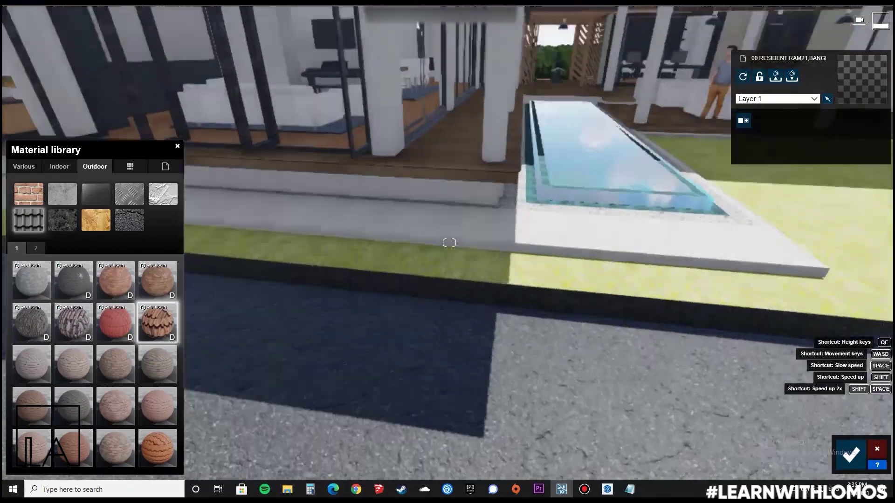
Step: Assign the Clean Cut Grass material to the lawn around the pool and save the material changes
left_click(24, 166)
left_click(62, 194)
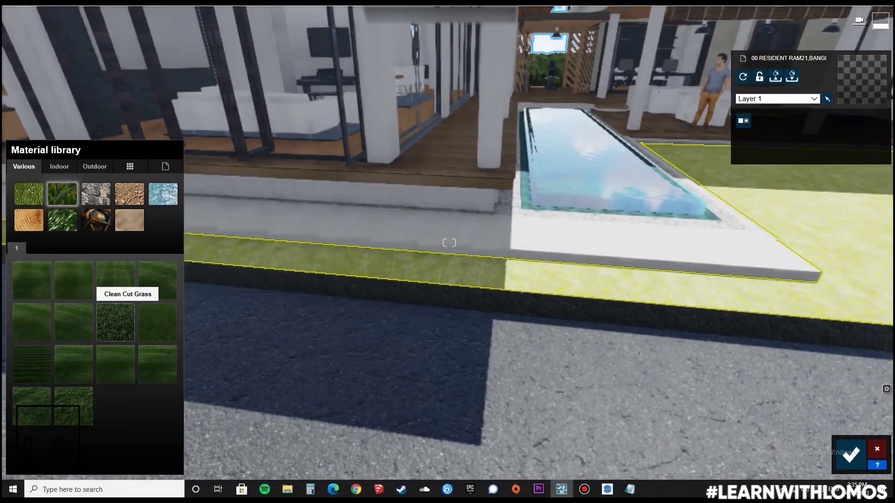
left_click(115, 322)
key("s")
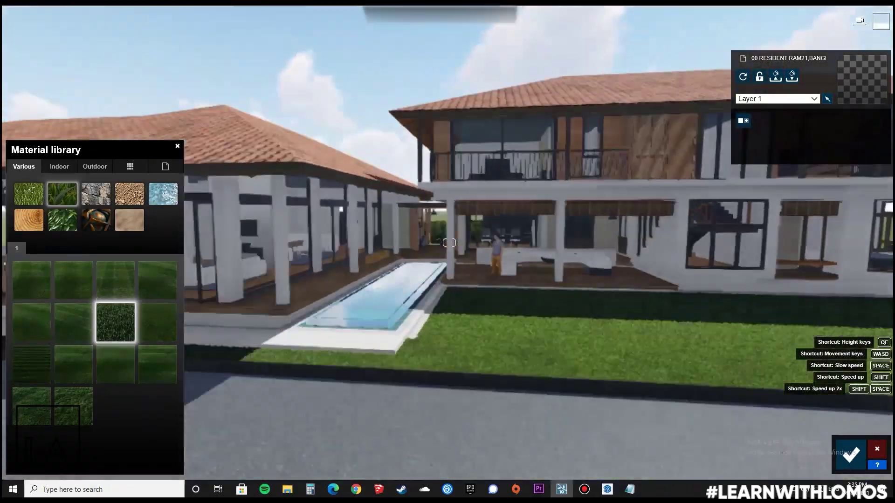
left_click(851, 454)
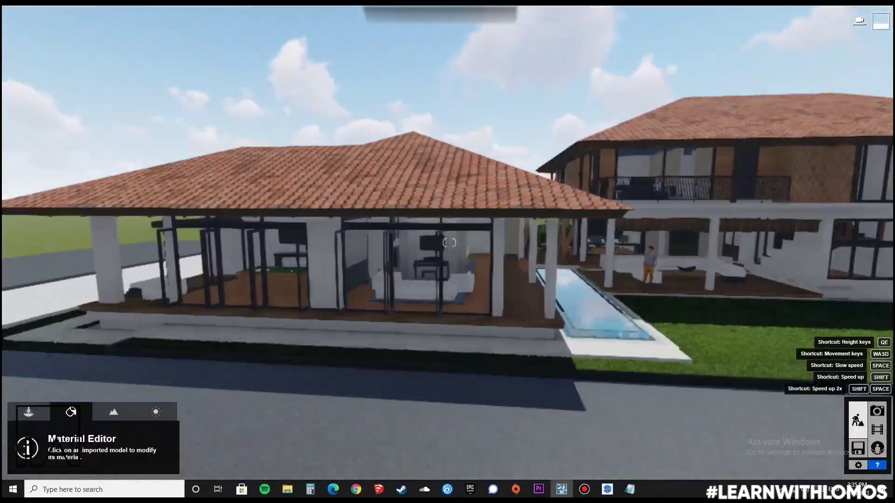
Step: Switch to Photo mode, set the Realistic style and add the Near Clip Plane effect to photo 1
key("a")
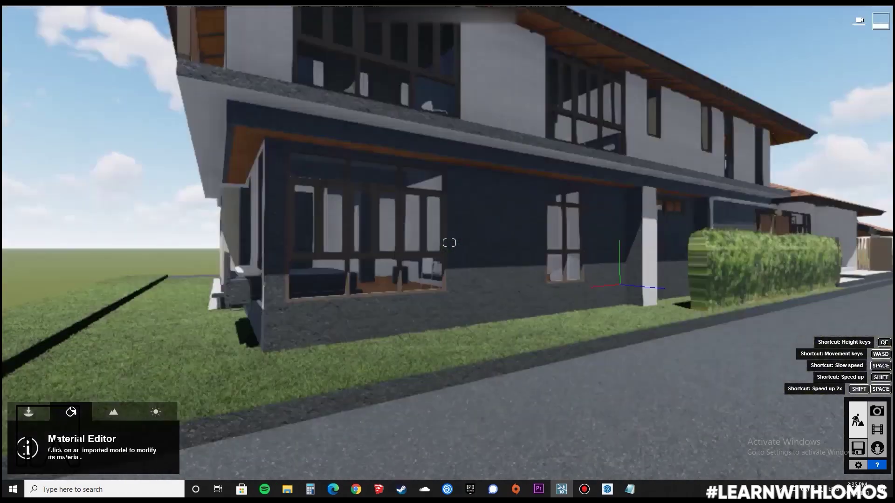
key("a")
key("s")
left_click(877, 411)
left_click(80, 51)
left_click(354, 186)
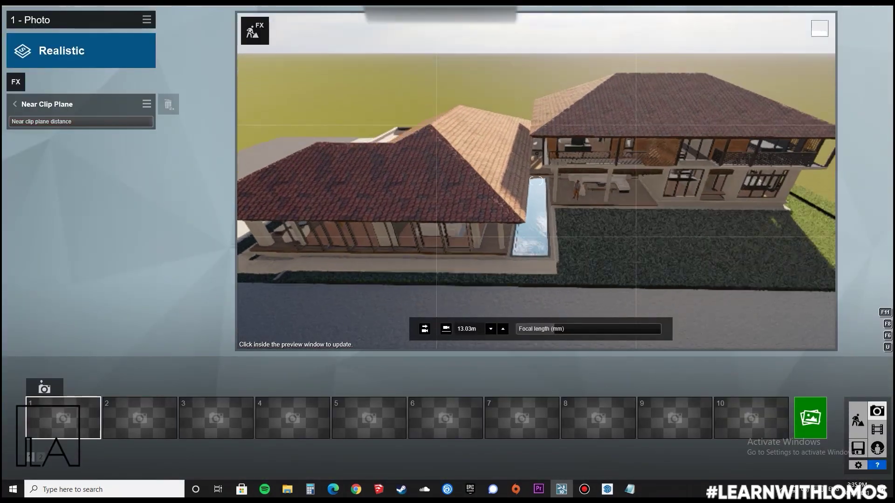
Step: Frame the house from directly above and raise the focal length to its maximum for a flat roof-plan view
key("q")
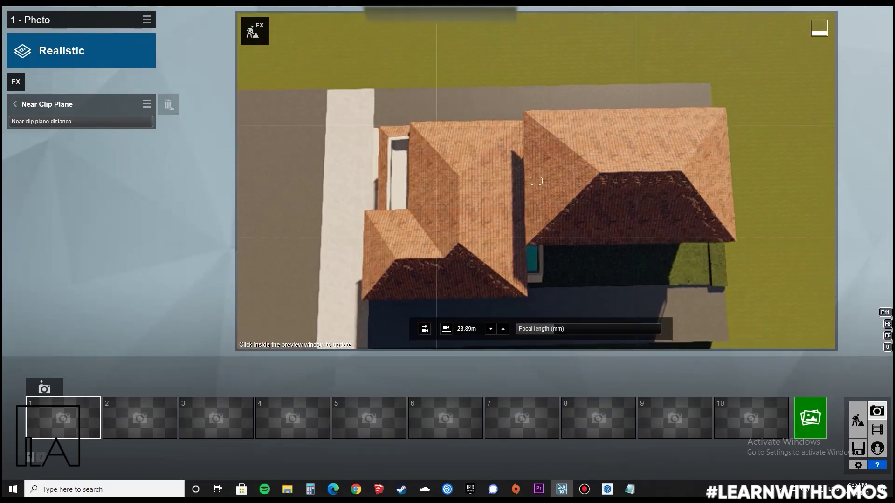
left_click(123, 107)
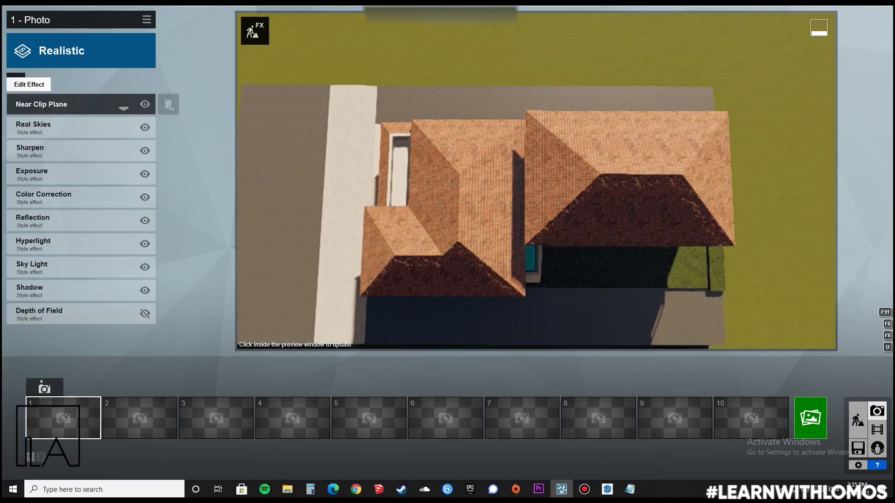
left_click_drag(554, 329, 661, 329)
key("shift+s")
key("q")
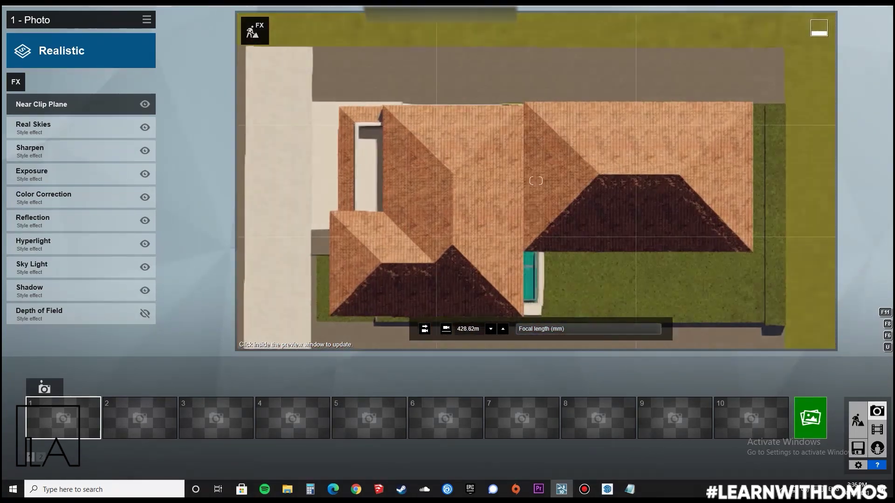
key("d")
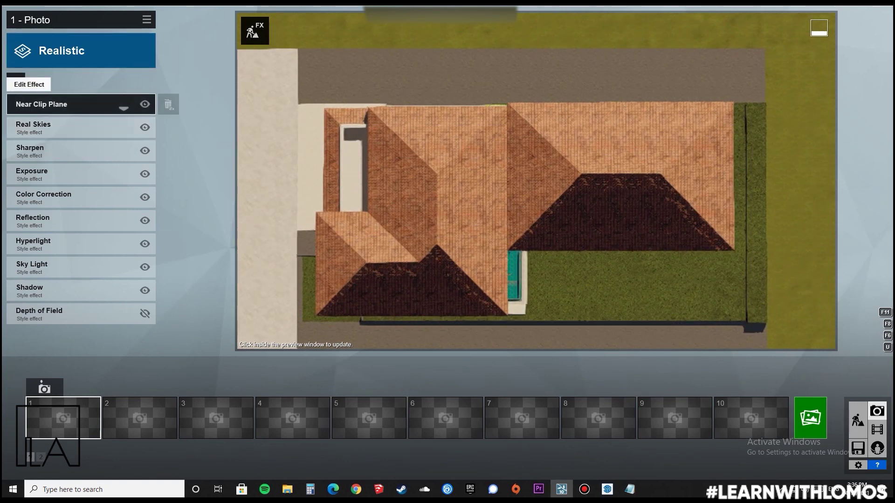
Step: Move the top-down camera closer so the roofs fill the frame and store the view as photo 1
left_click(29, 104)
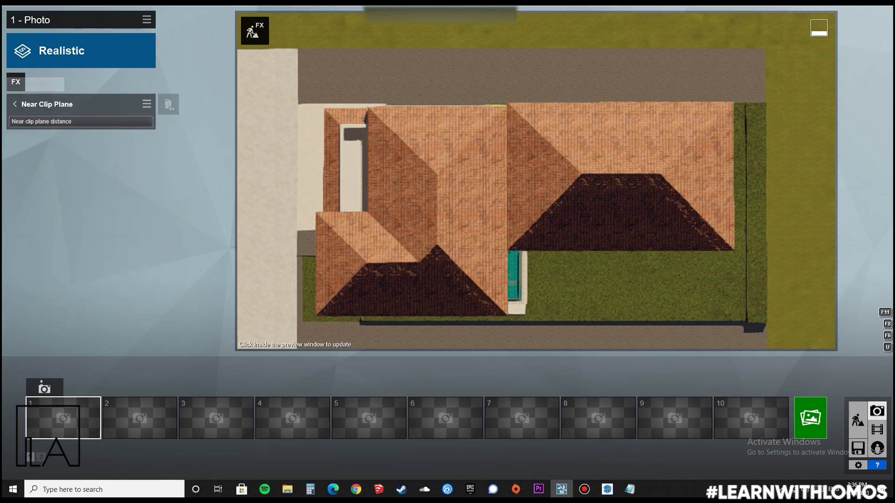
mouse_move(82, 121)
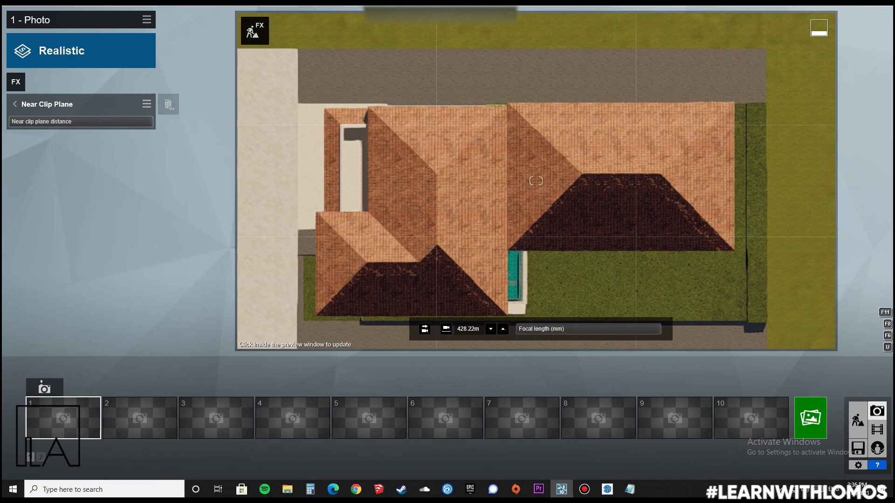
scroll(536, 180, "down", 5)
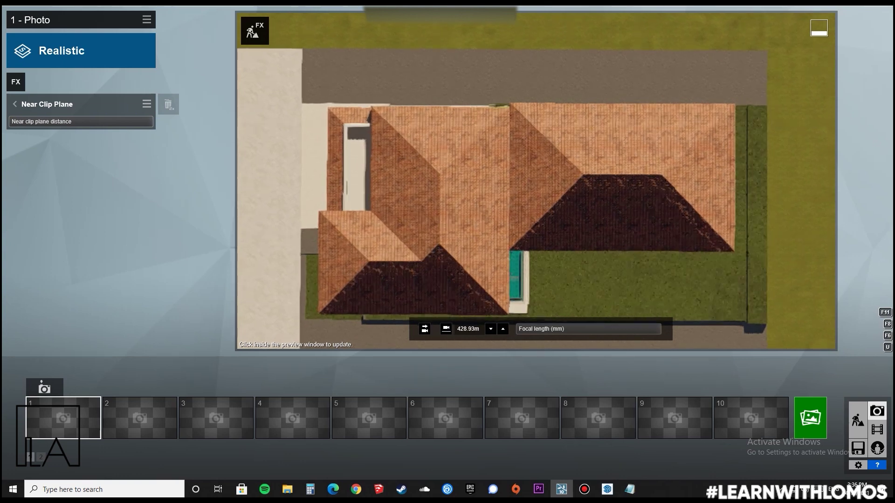
scroll(535, 180, "down", 5)
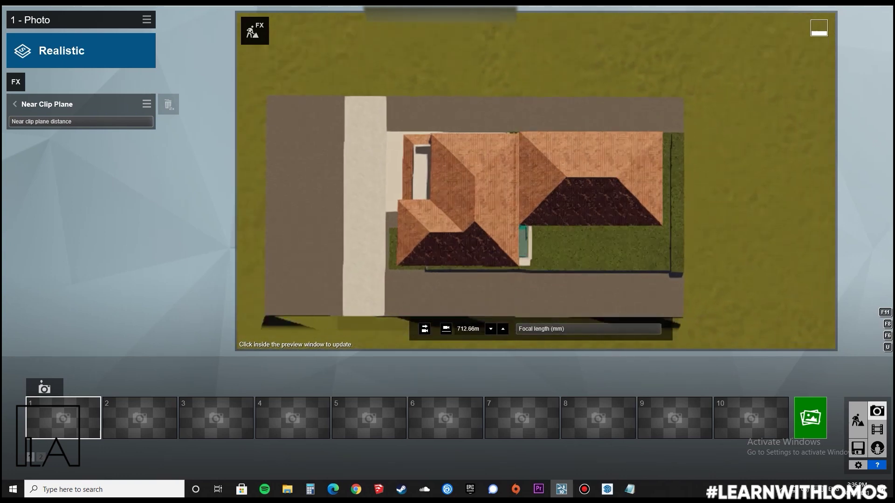
scroll(535, 180, "up", 5)
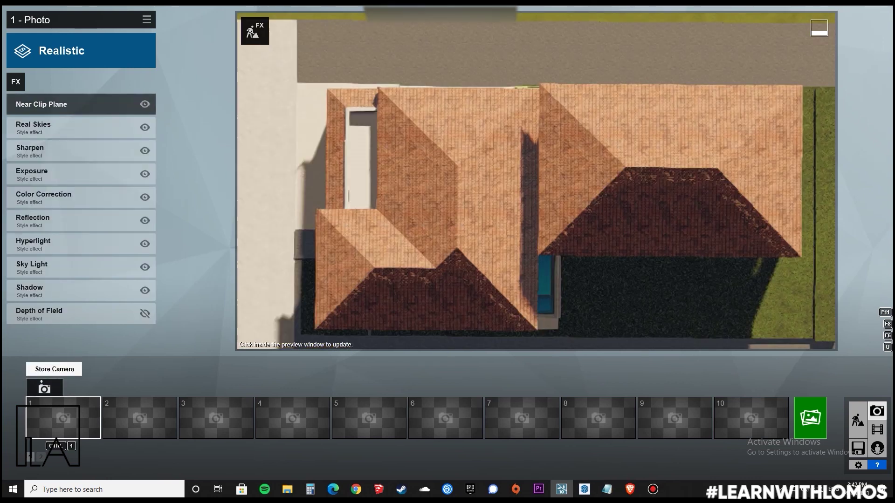
key("ctrl+1")
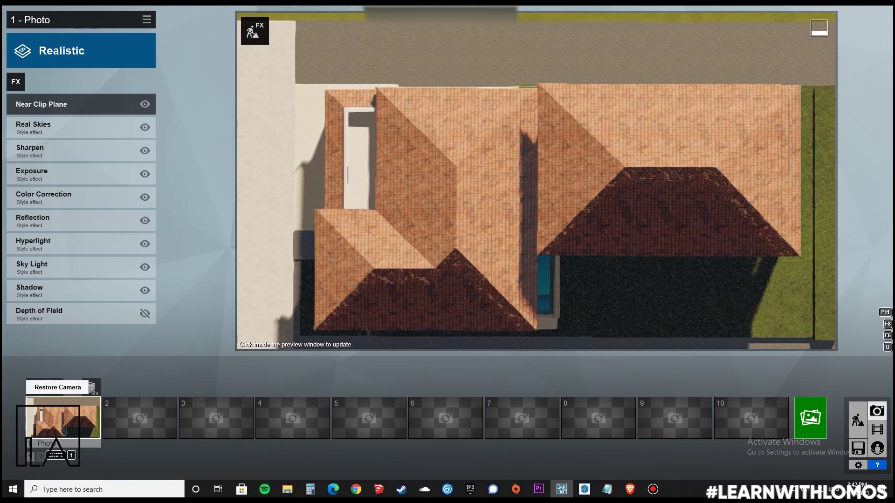
left_click(44, 386)
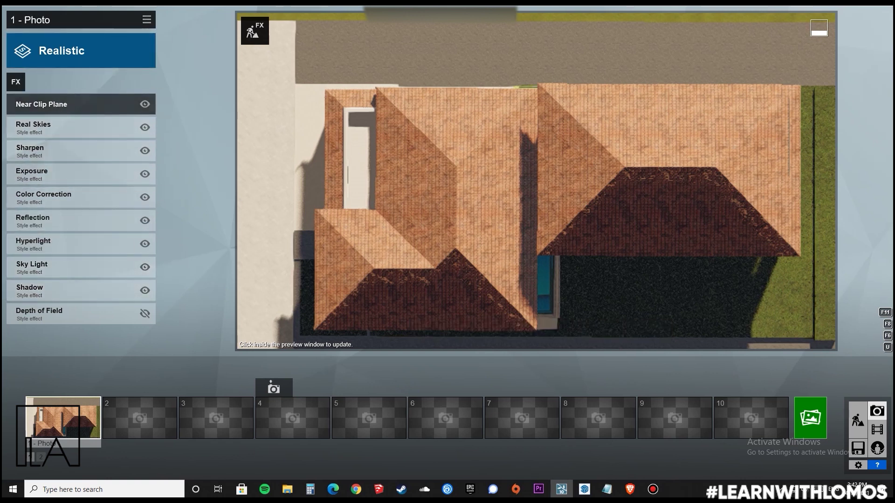
left_click(16, 82)
left_click(263, 97)
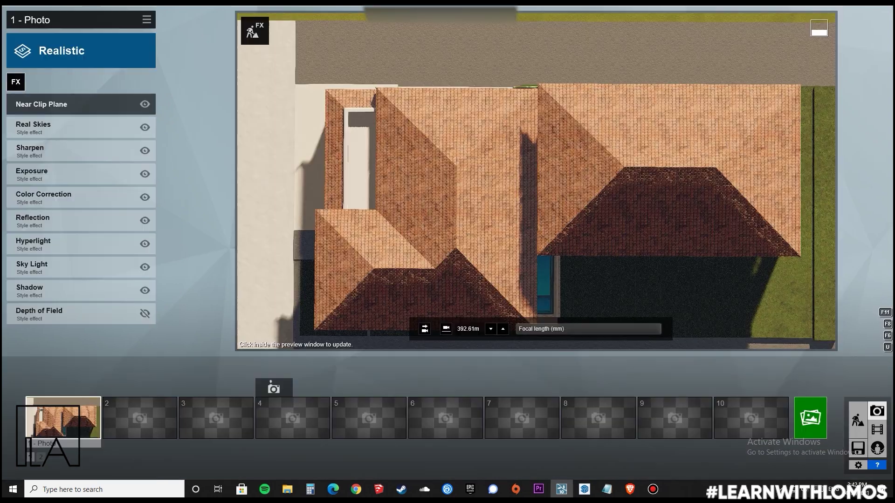
Step: Select photo slot 2, reduce the focal length and bring the camera down to the front of the house
left_click(140, 418)
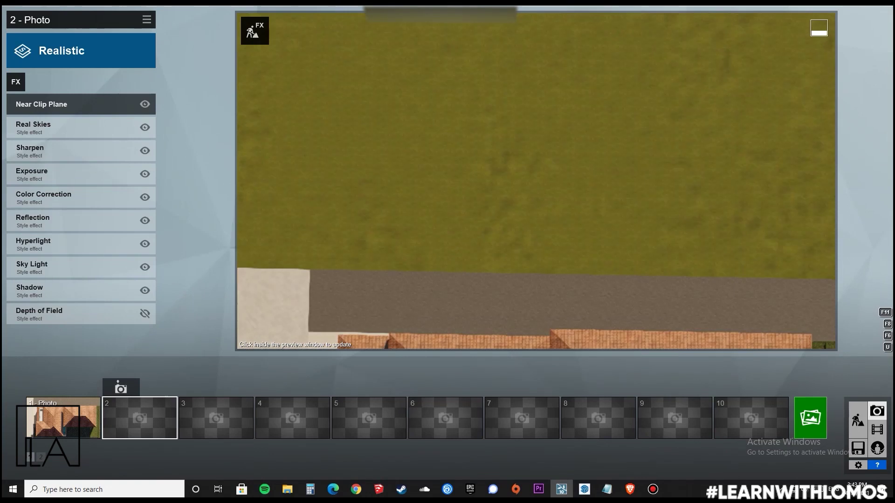
left_click_drag(660, 329, 558, 328)
key("w")
right_click_drag(536, 181, 536, 140)
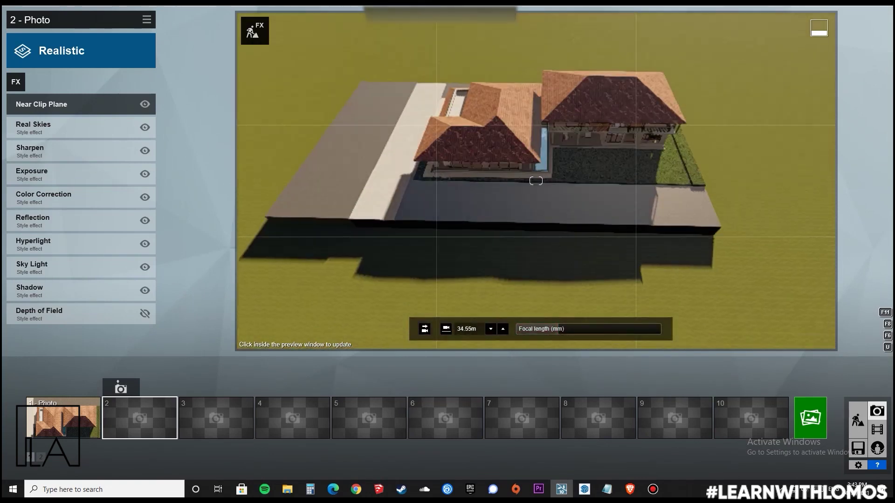
scroll(536, 181, "up", 10)
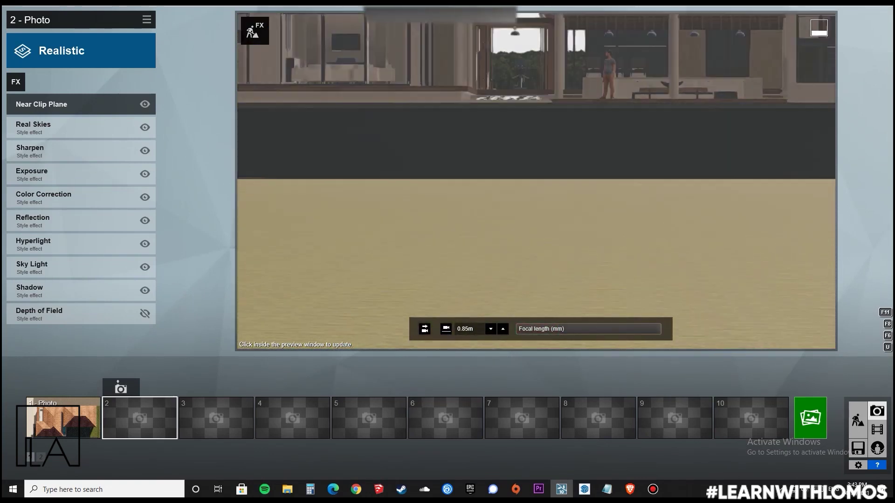
Step: Level the camera and pull it back to frame the complete front elevation of both buildings
scroll(536, 181, "down", 5)
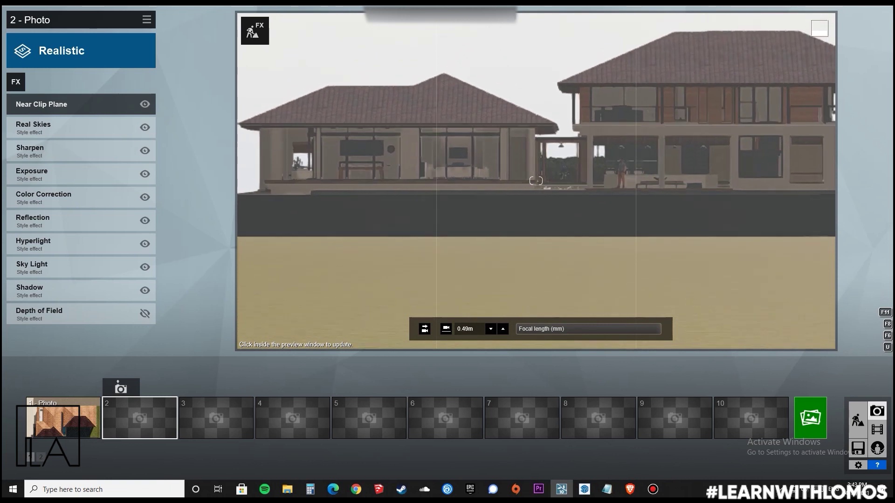
key("s")
key("d")
right_click_drag(536, 180, 536, 198)
left_click(425, 329)
key("q")
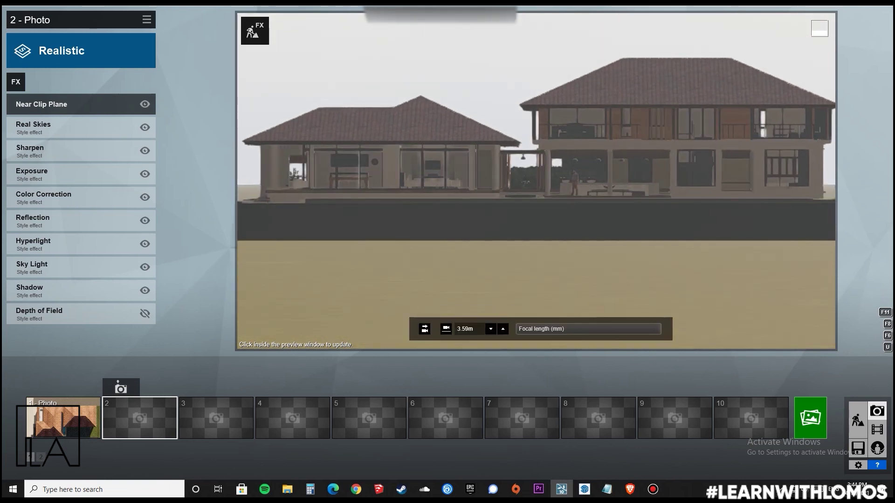
Step: Adjust the Real Skies effect to light the front facade, update the preview and store the elevation as photo 2
left_click(69, 127)
left_click_drag(35, 158, 57, 157)
left_click(15, 104)
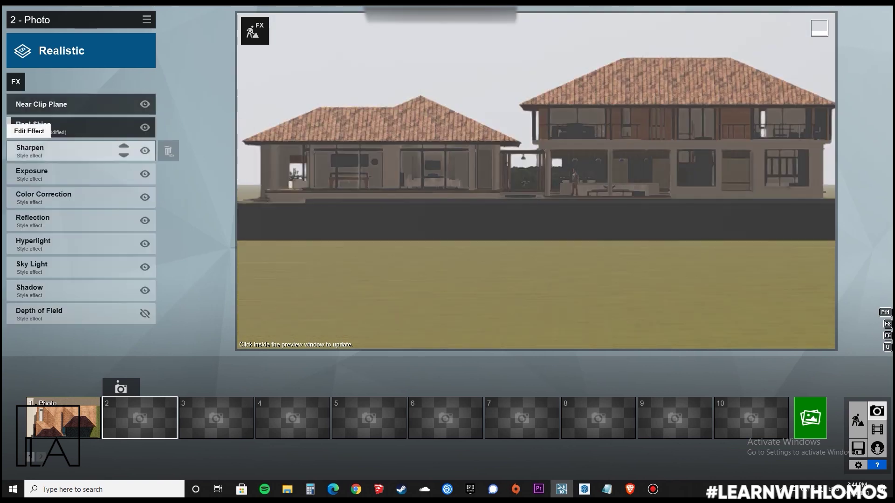
left_click(373, 200)
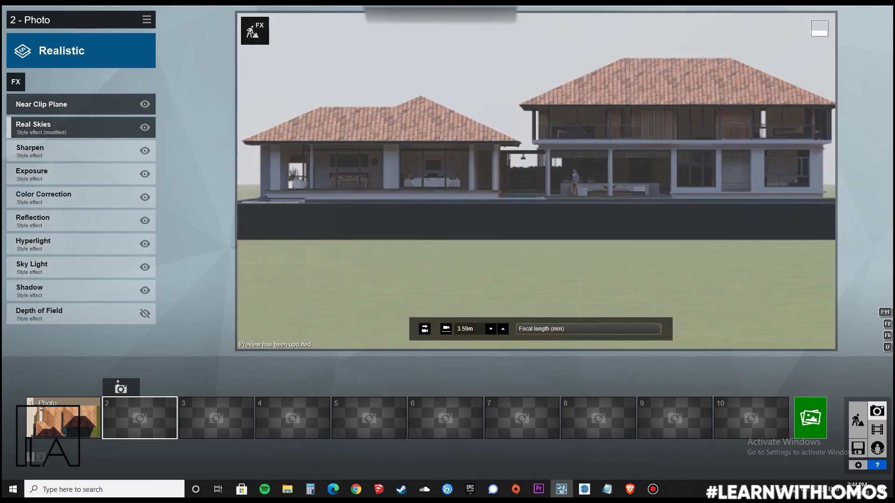
left_click(122, 388)
Step: Return to Build mode and bring the camera close above the house for an overview of both roofs
left_click(857, 420)
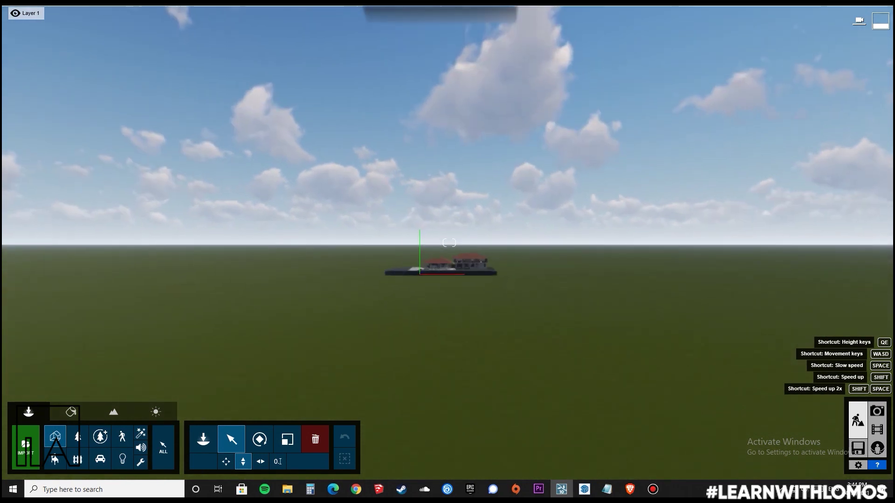
key("w")
right_click_drag(449, 243, 448, 355)
key("q")
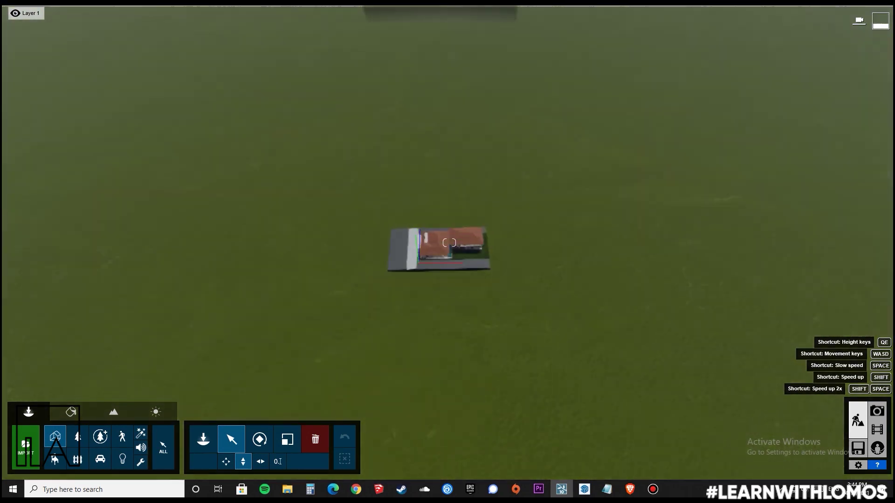
key("w")
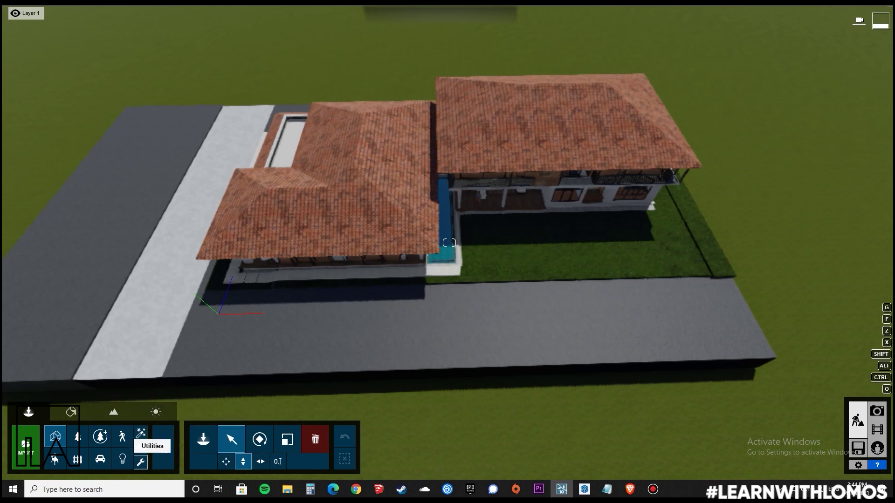
Step: Place a clip plane from the utilities objects over the house and lower it through the roofs to expose the ground-floor rooms
left_click(203, 439)
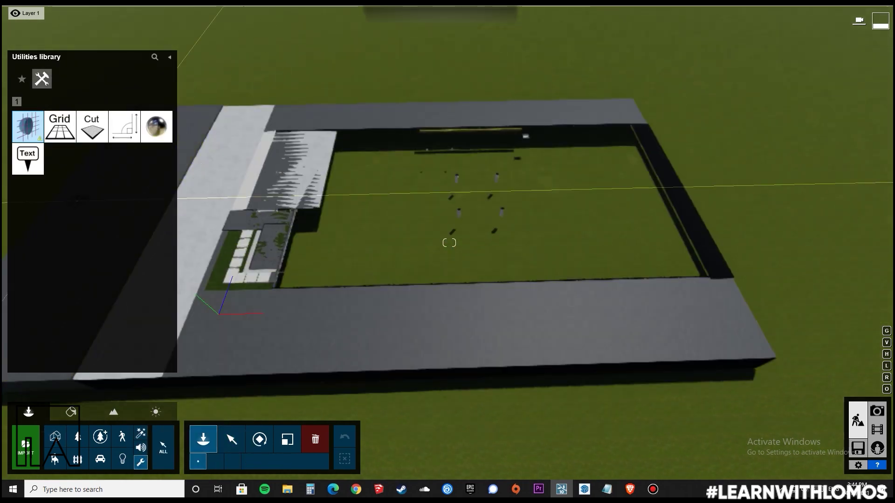
mouse_move(28, 158)
mouse_move(28, 126)
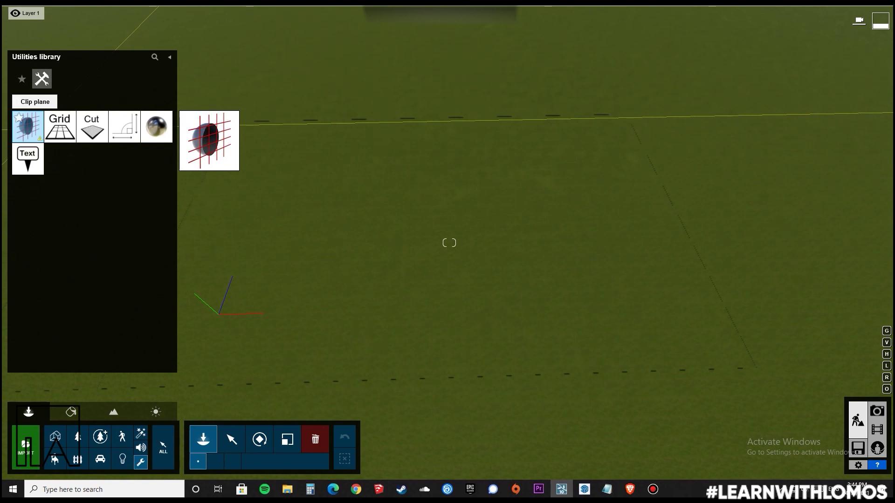
mouse_move(92, 127)
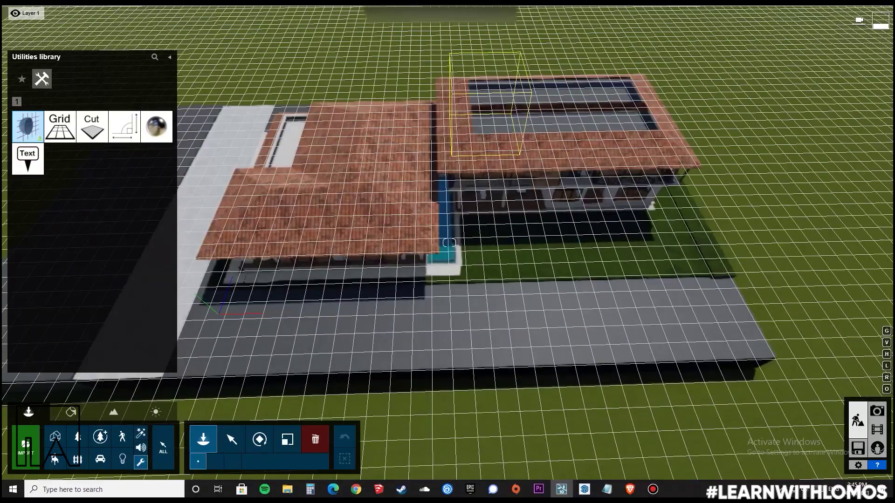
left_click(232, 439)
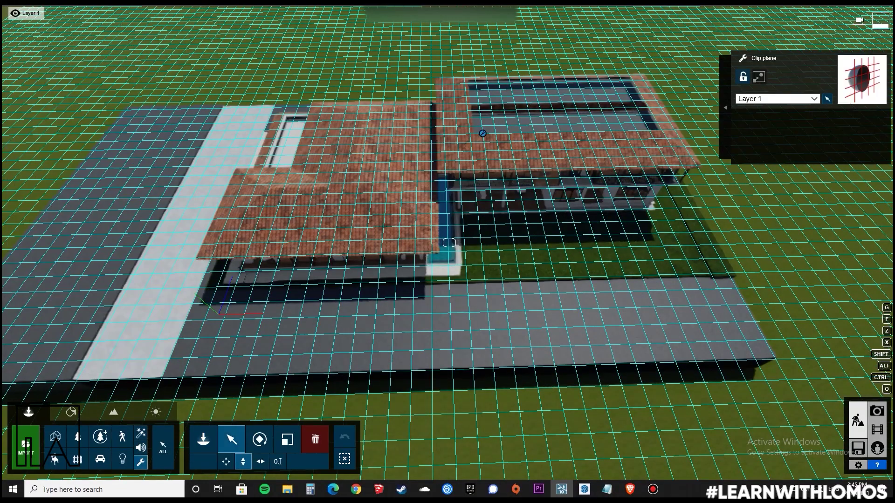
left_click_drag(483, 134, 481, 156)
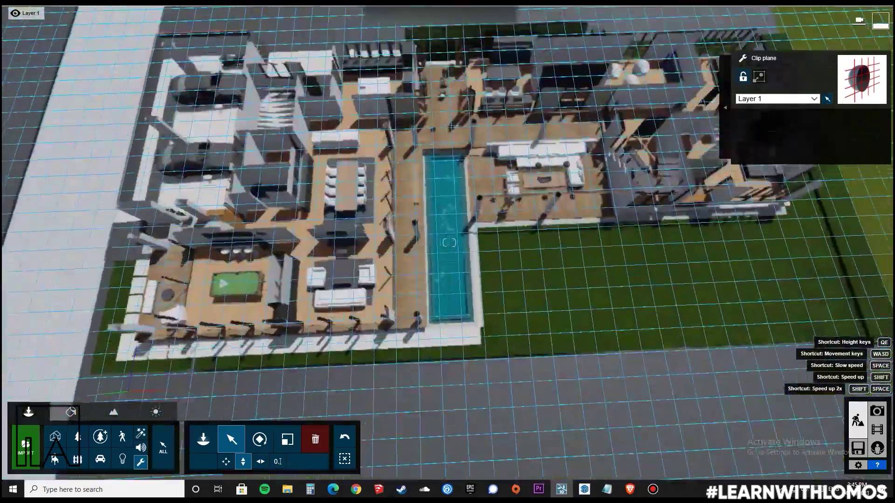
Step: Fine-tune the clip plane's height from a steep overhead view of the floor plan and deselect the plane
key("s")
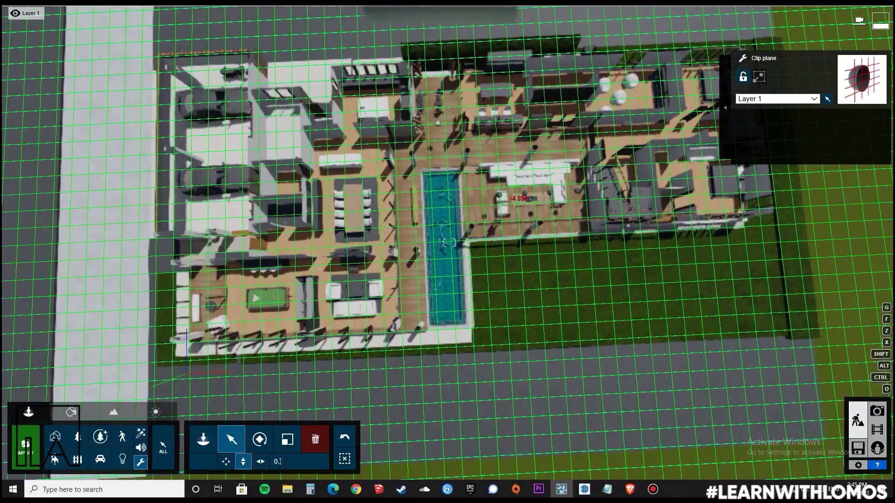
left_click_drag(510, 199, 500, 204)
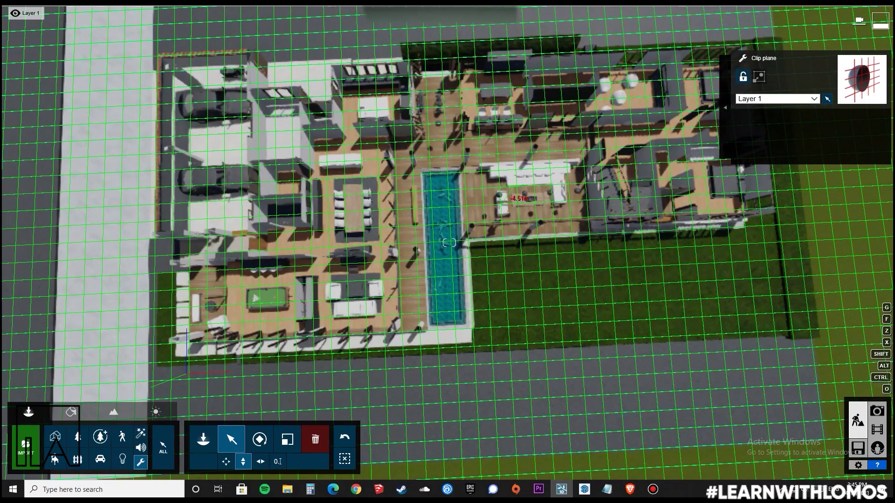
right_click_drag(500, 203, 491, 193)
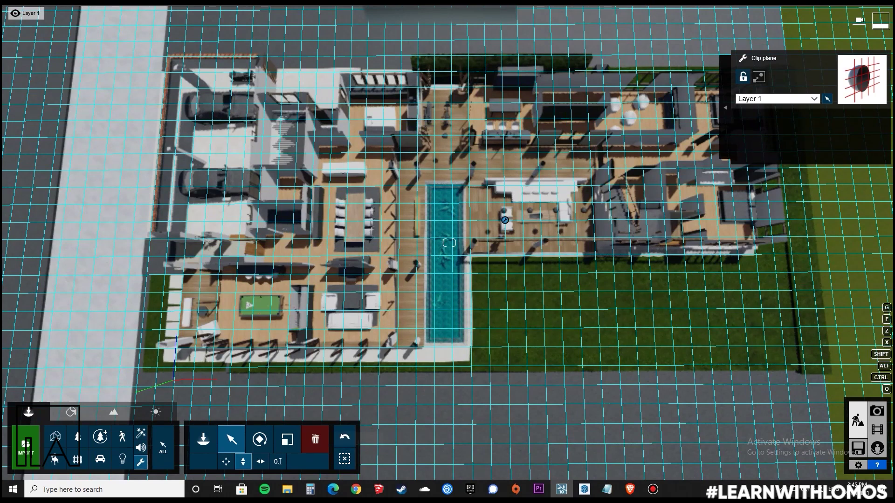
left_click(345, 459)
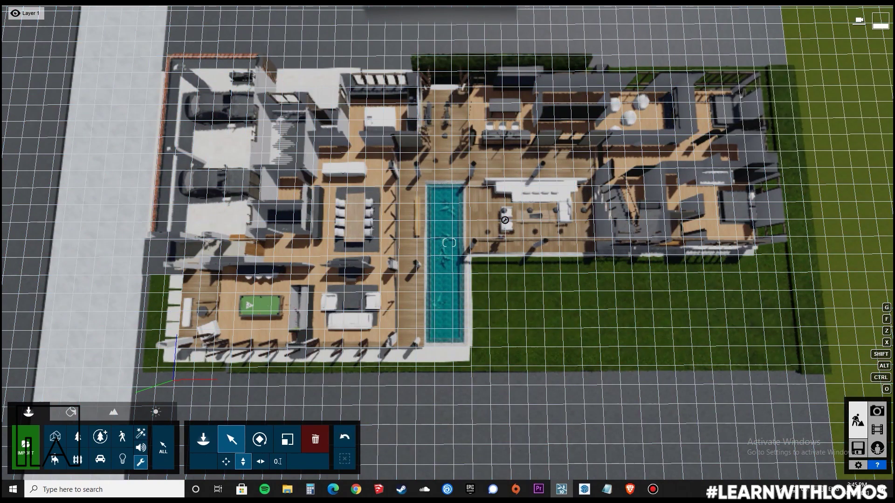
right_click_drag(508, 261, 498, 250)
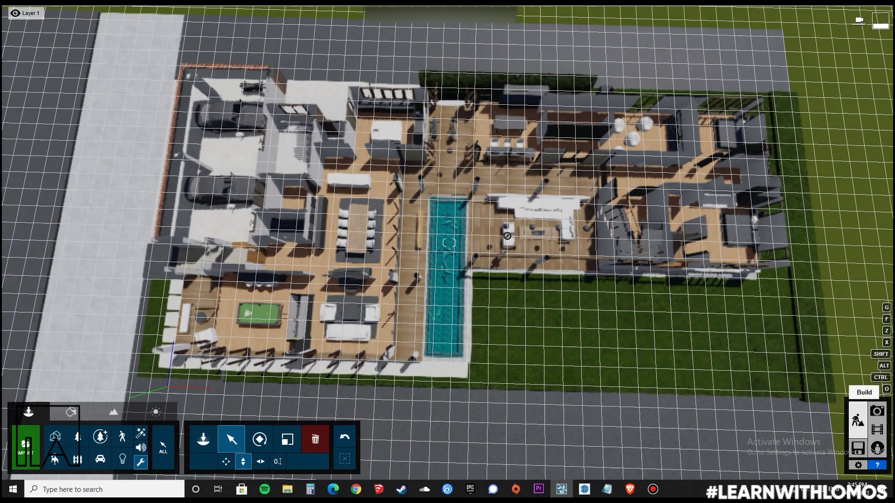
Step: Switch to Photo mode, select photo 1 and store its top view with the cut floor plan
left_click(876, 411)
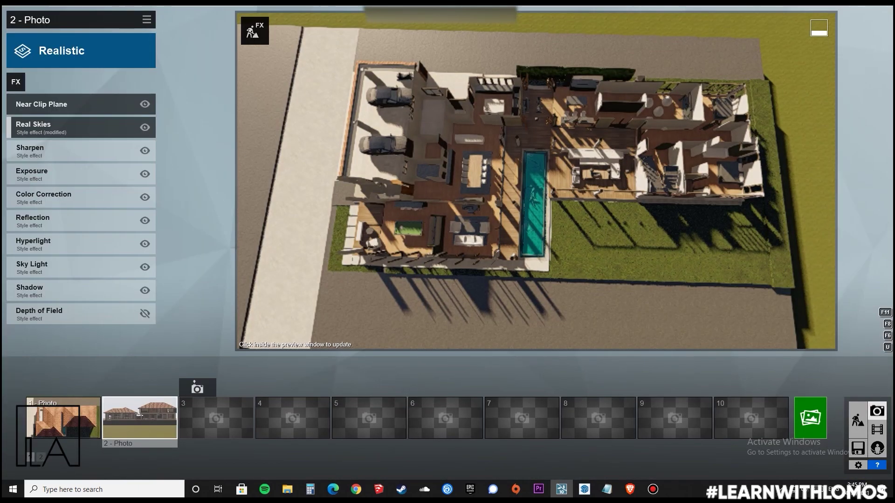
left_click(63, 418)
left_click(70, 387)
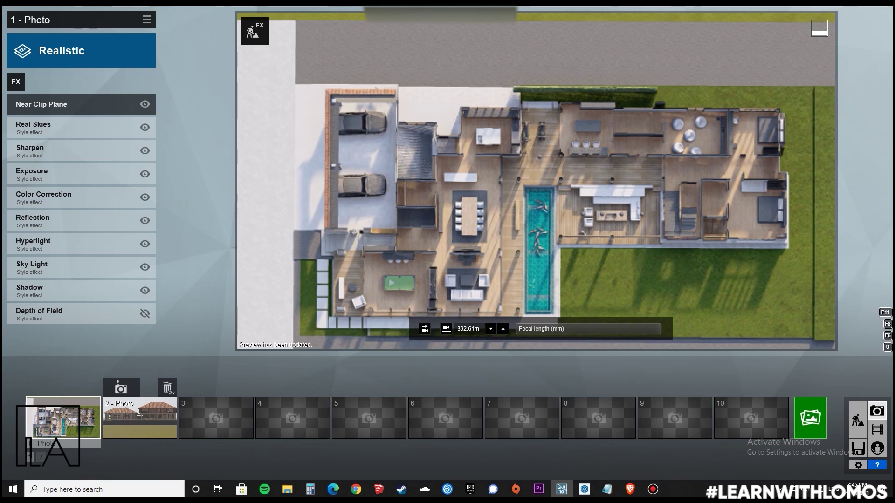
Step: Bring the top-view camera closer so that the cut floor plan fills most of the photo frame
scroll(536, 180, "up", 5)
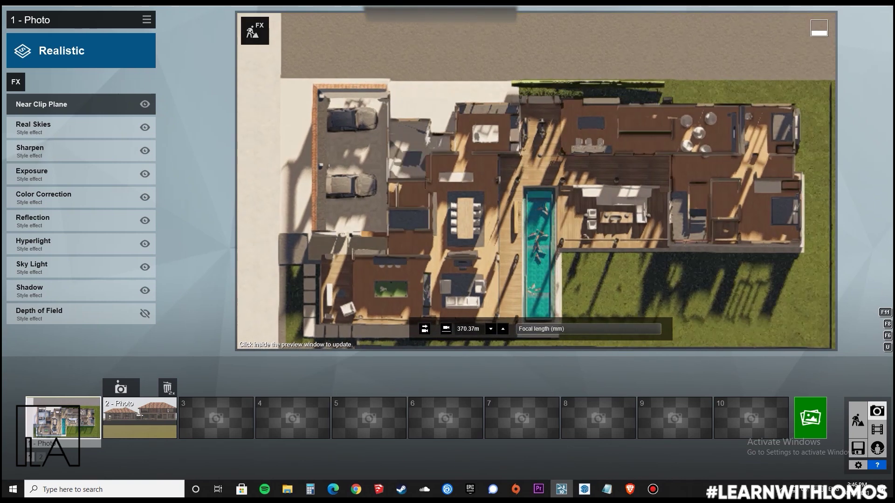
key("d")
key("a")
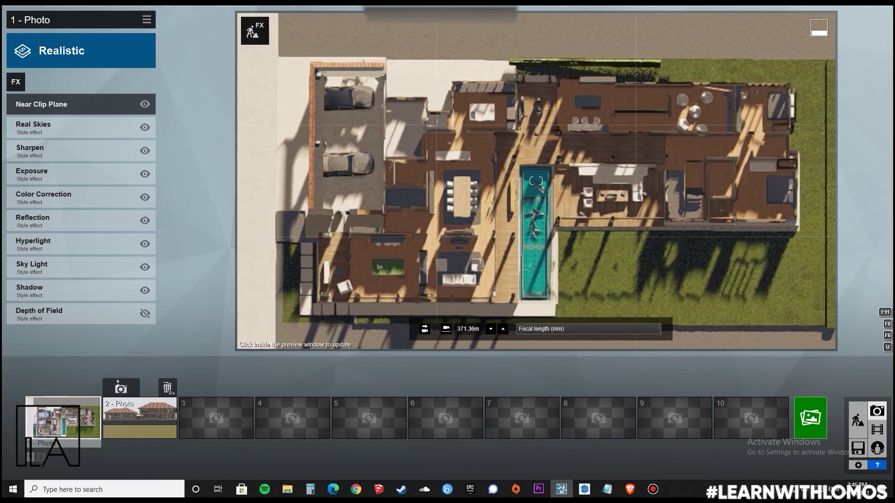
scroll(536, 181, "up", 3)
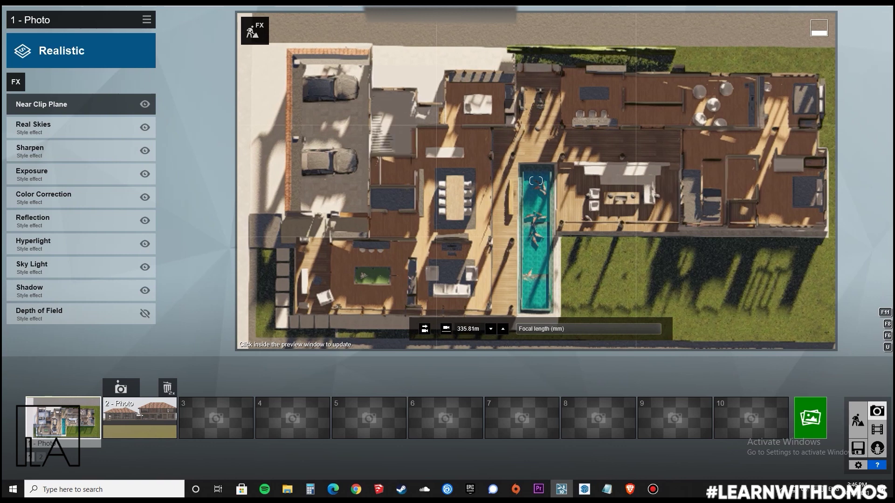
key("w")
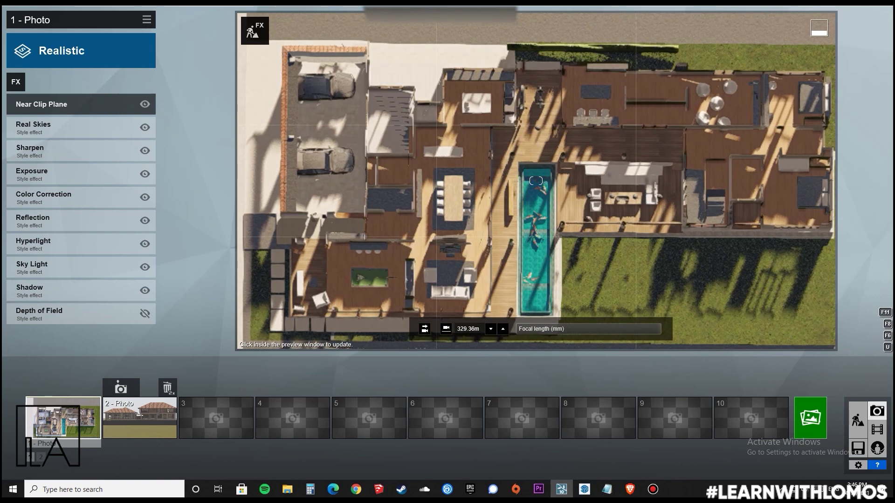
key("d")
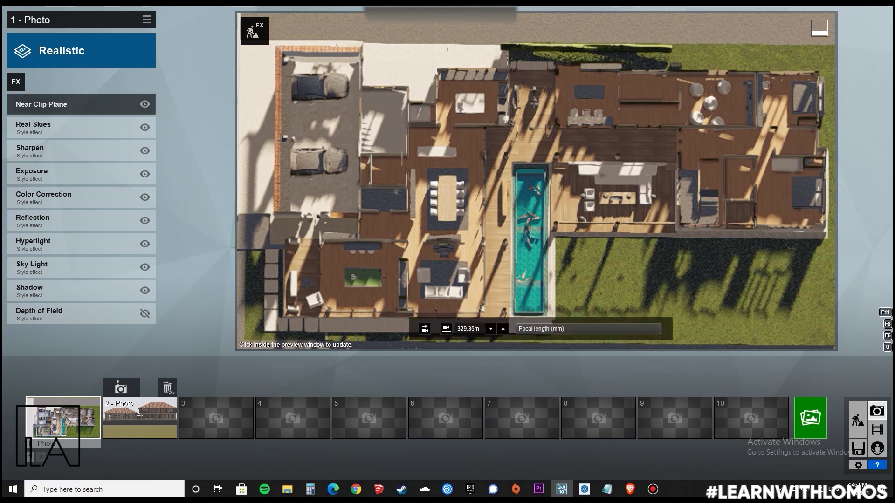
Step: Shift the top-view camera to center both wings of the floor plan in the frame and update the preview
scroll(536, 181, "down", 2)
scroll(536, 181, "up", 2)
middle_click_drag(536, 180, 553, 175)
key("d")
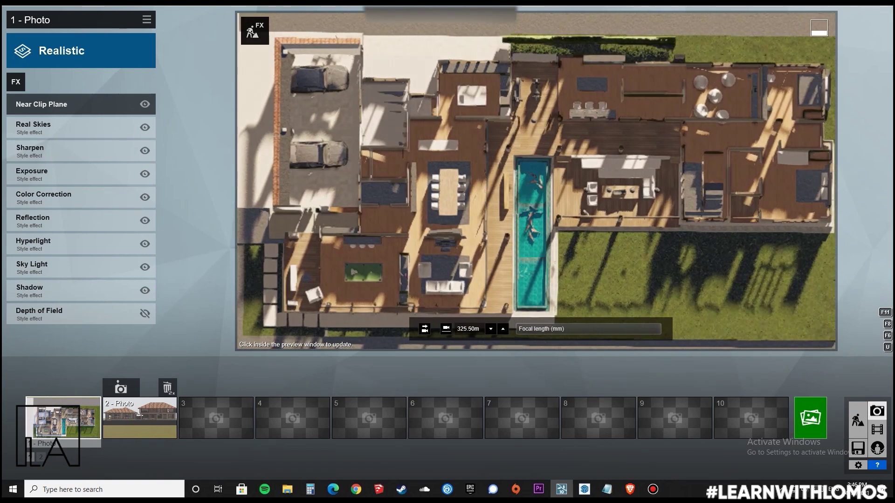
key("s")
key("e")
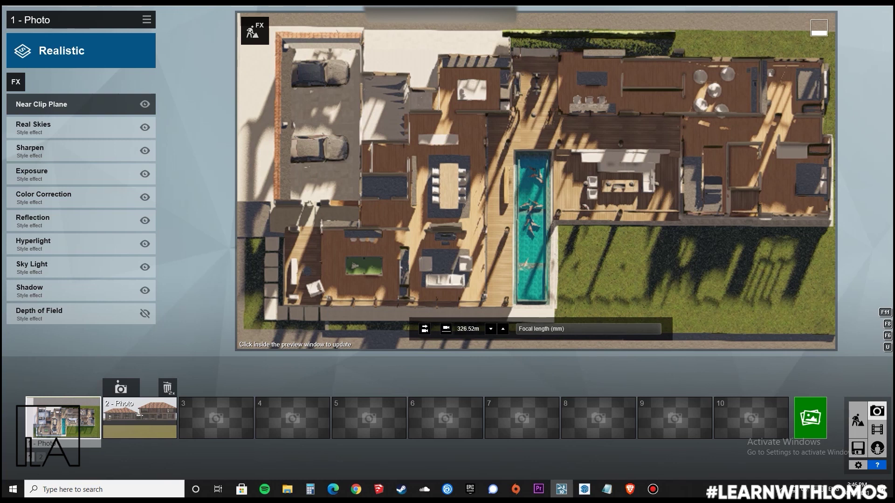
left_click(536, 181)
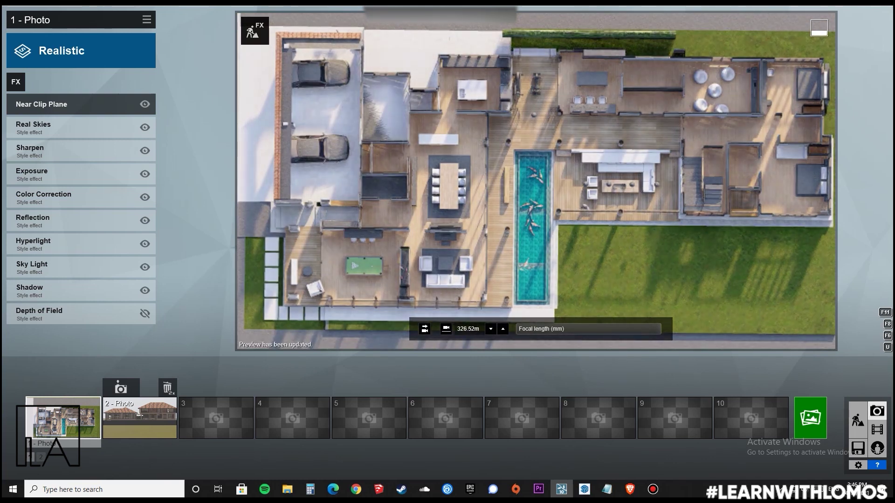
Step: Nudge the floor plan view sideways, update the preview and store the new camera view in photo 1
right_click_drag(536, 180, 541, 180)
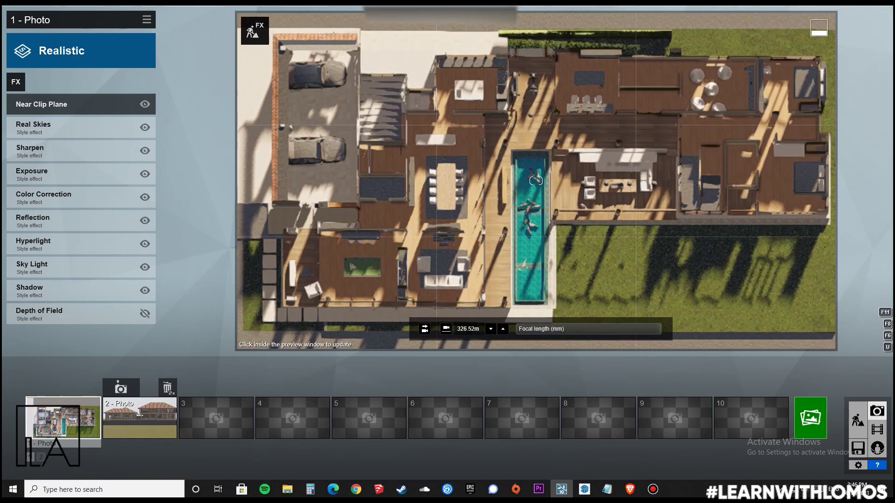
left_click(535, 181)
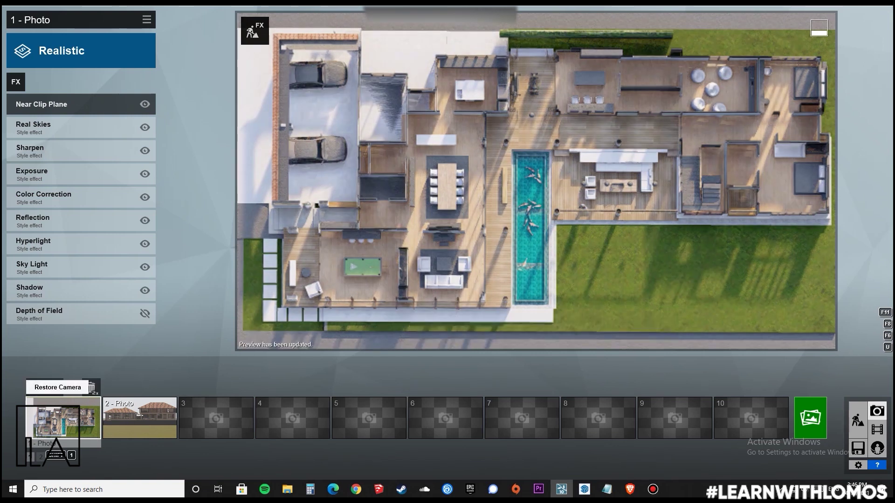
left_click(45, 387)
Step: Check photo 2, return to photo 1 and render the current shot at the Desktop size of 1920x1080
left_click(139, 418)
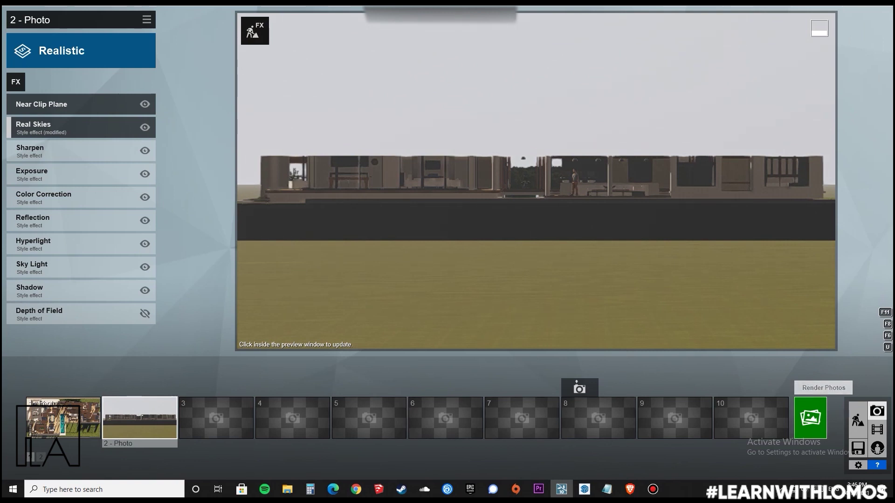
left_click(62, 417)
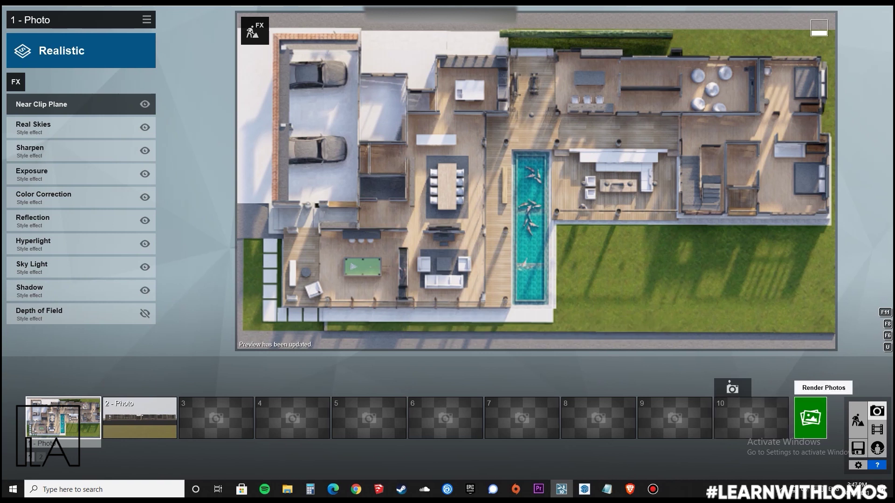
left_click(809, 418)
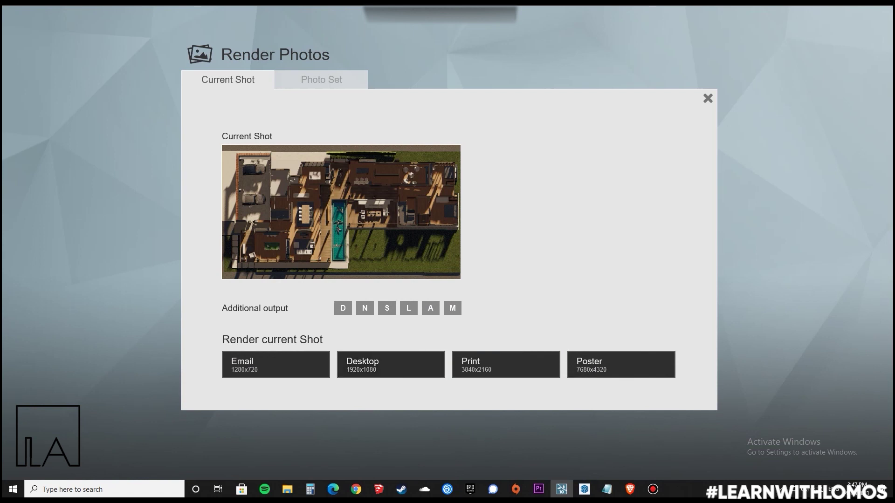
left_click(390, 364)
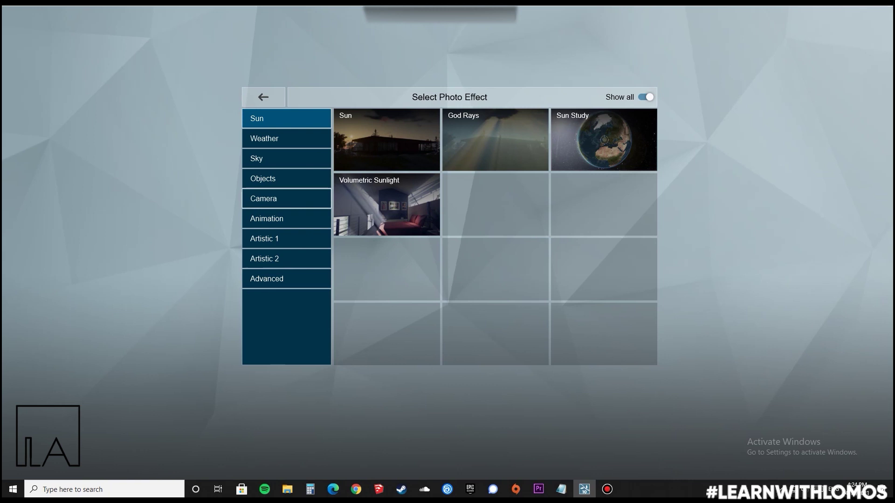
Step: Browse the Camera, Advanced and Artistic photo effects and add the Outlines effect to the floor plan photo
left_click(263, 198)
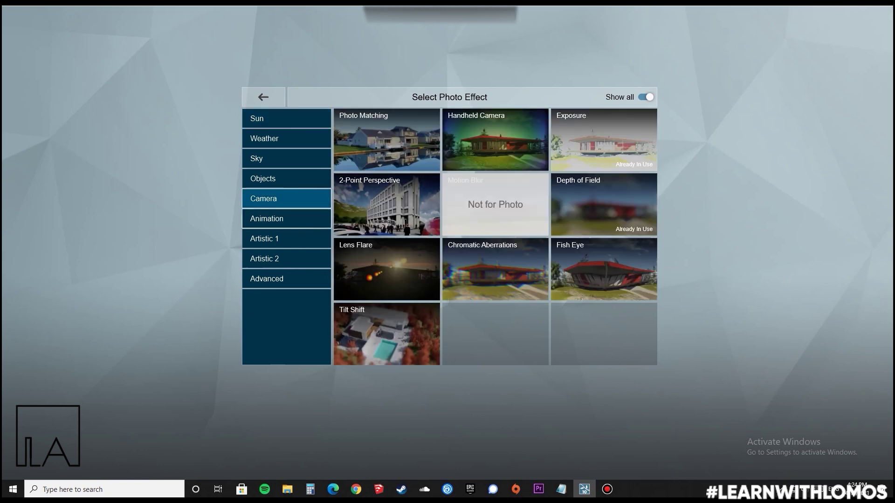
left_click(286, 259)
left_click(286, 279)
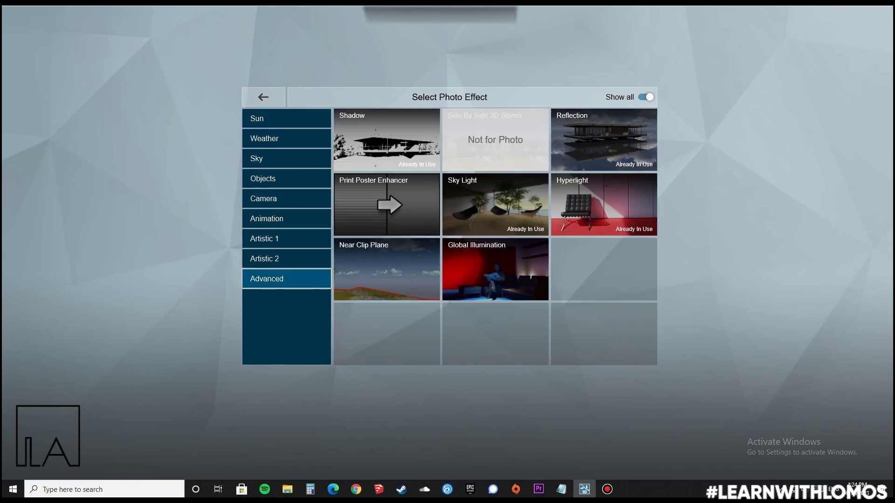
left_click(264, 259)
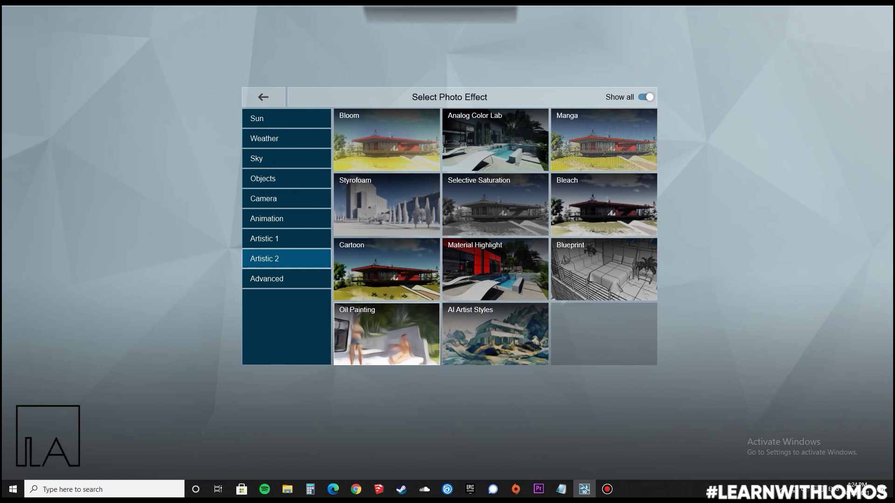
left_click(264, 239)
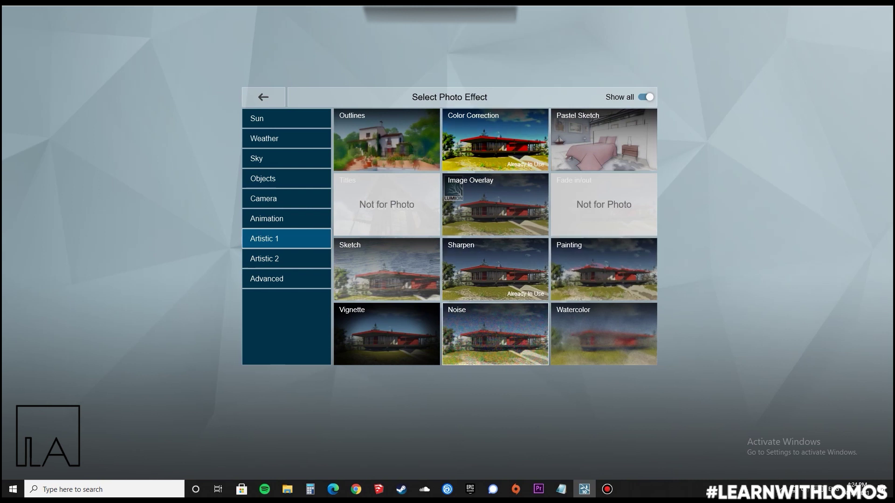
left_click(386, 140)
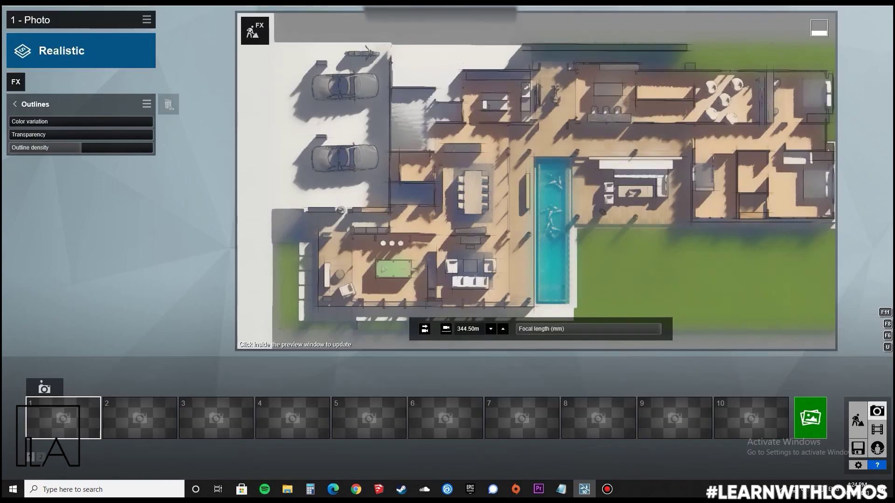
Step: Set the Outlines effect's transparency to about 1.9 and its outline density to the maximum, and return to the effects list
left_click_drag(10, 135, 93, 135)
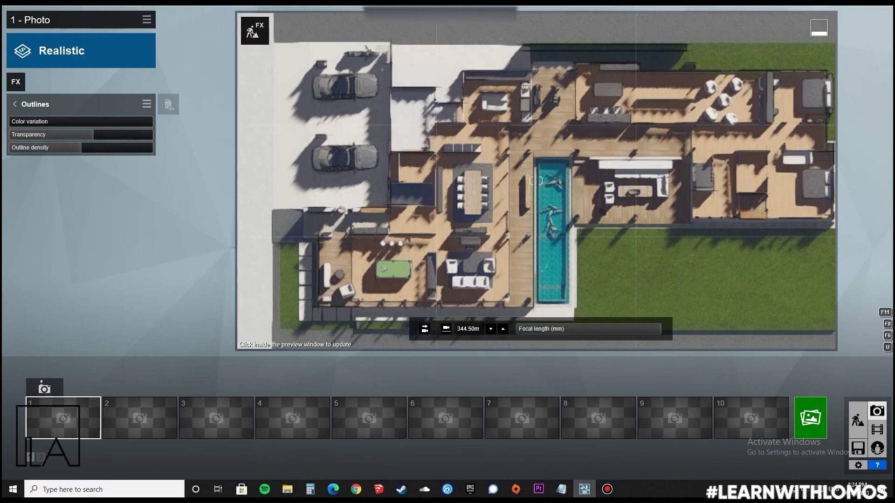
mouse_move(81, 147)
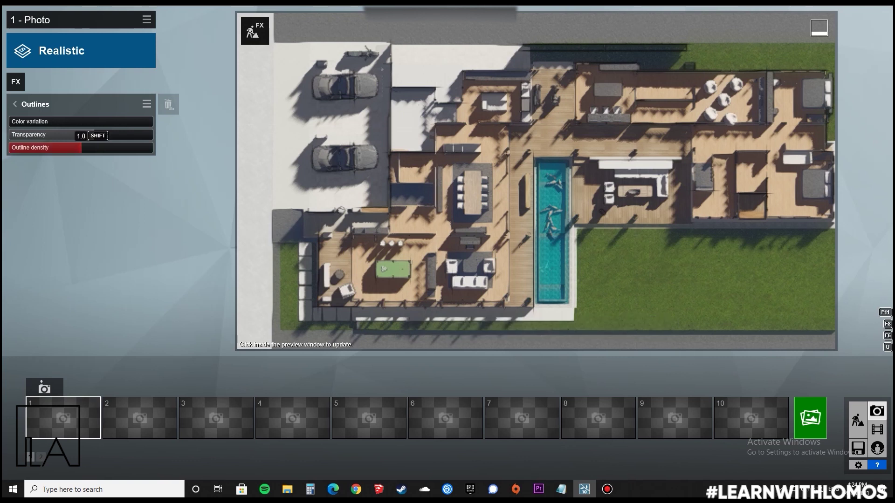
left_click_drag(81, 147, 196, 145)
left_click_drag(94, 135, 153, 135)
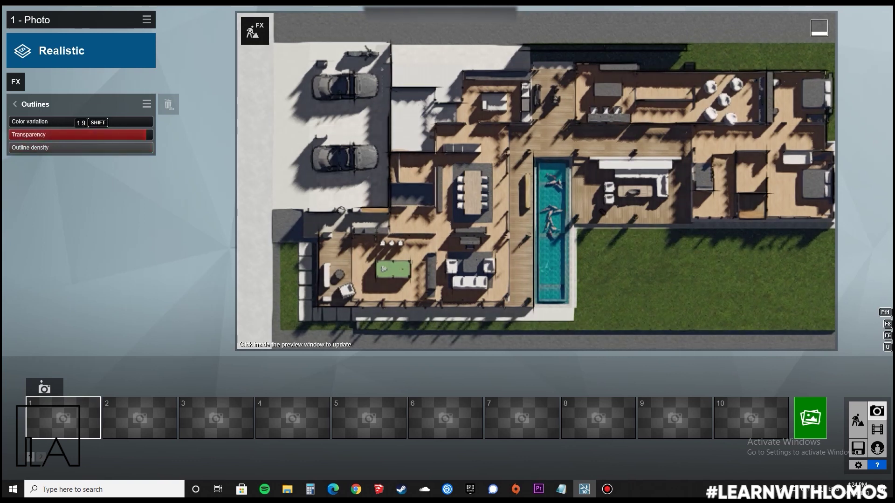
left_click(15, 104)
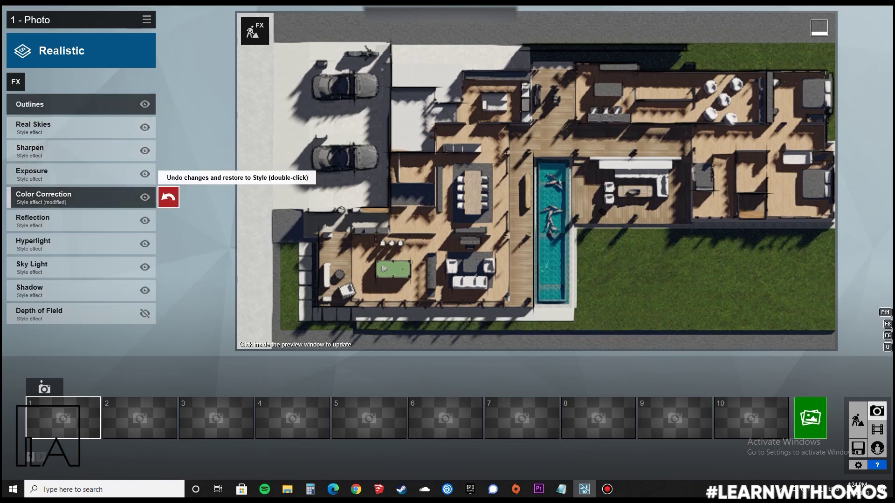
Step: Restore the Color Correction effect to its style defaults, set its temperature to 0.2 and update the preview
left_click(169, 197)
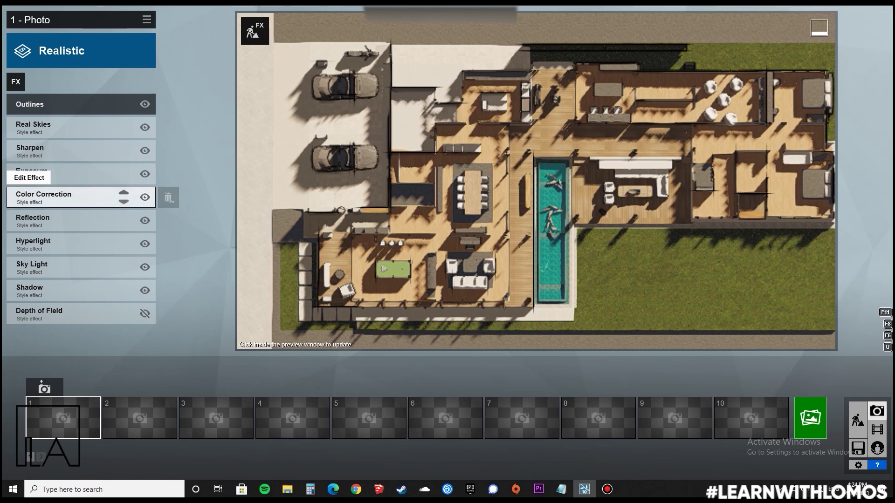
left_click(46, 197)
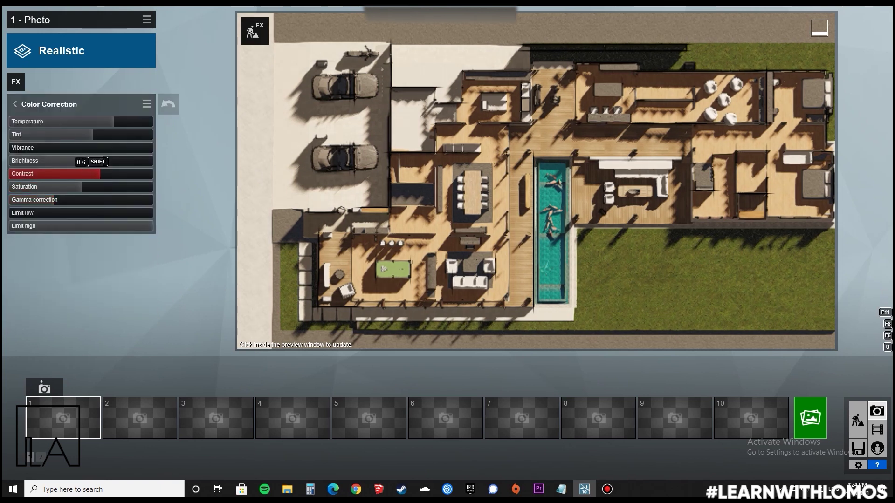
left_click_drag(113, 121, 96, 121)
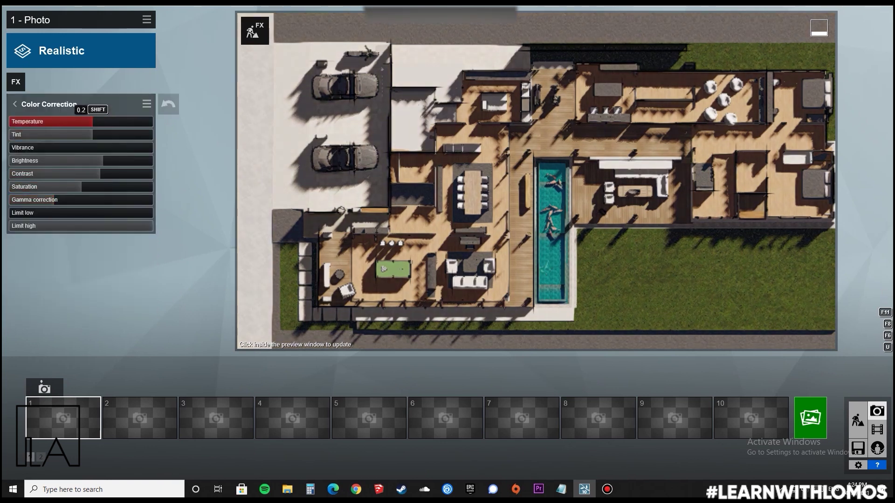
left_click(373, 177)
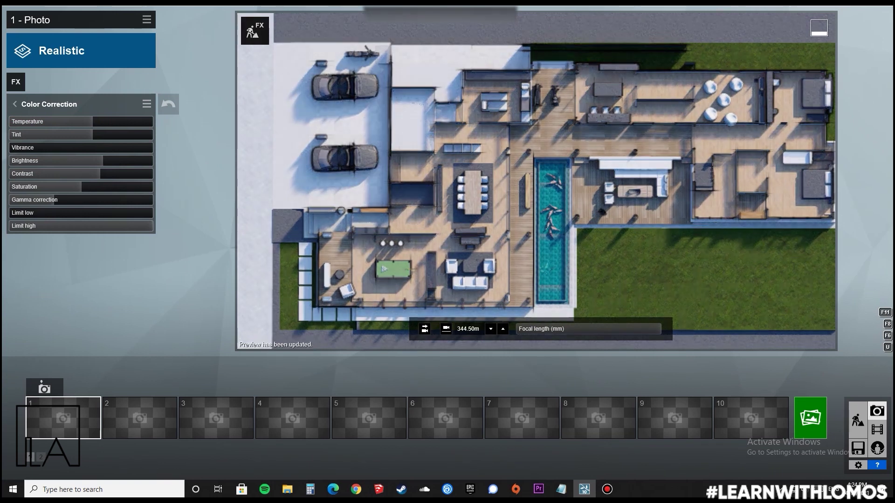
Step: Raise the Outlines effect's color variation slightly and return to the effects list
left_click(33, 104)
left_click(33, 104)
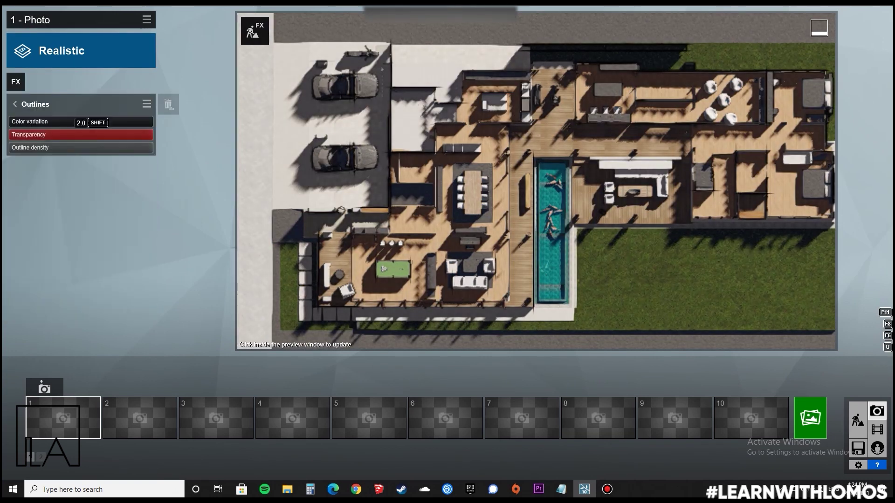
left_click_drag(14, 121, 40, 122)
left_click(15, 104)
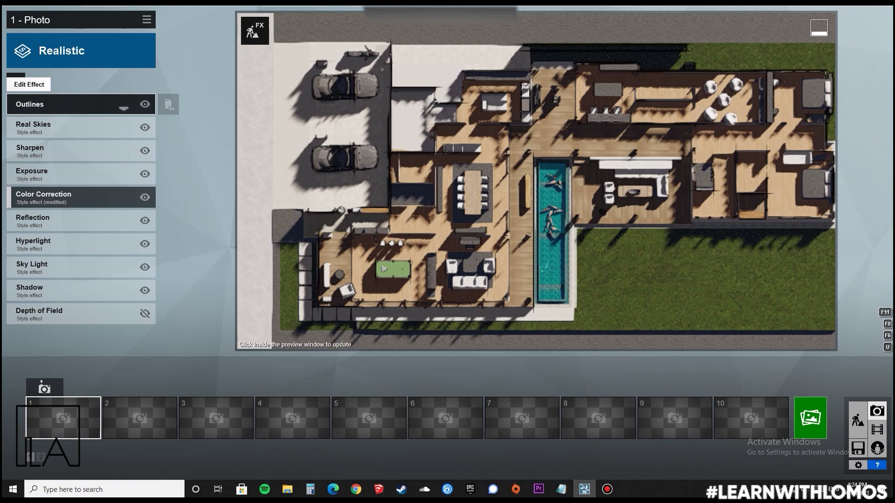
Step: Browse the Artistic 1 and Artistic 2 photo effects and add the Pastel Sketch effect to the floor plan photo
left_click(15, 83)
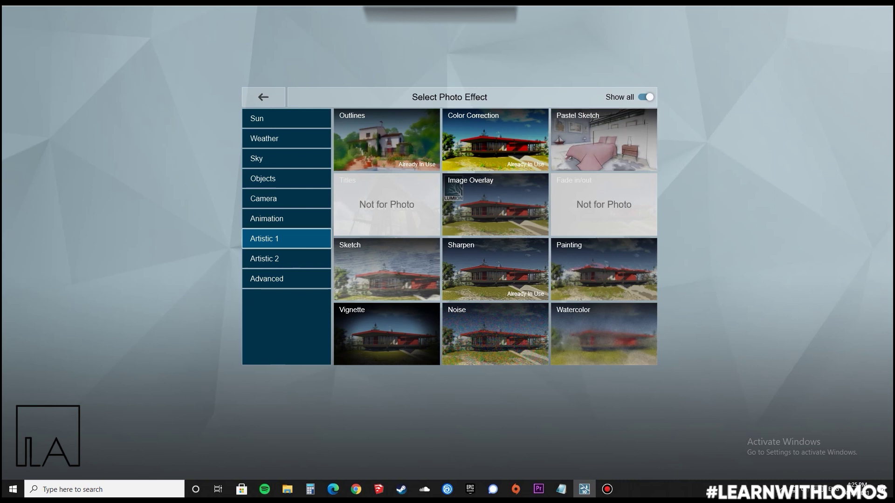
left_click(295, 259)
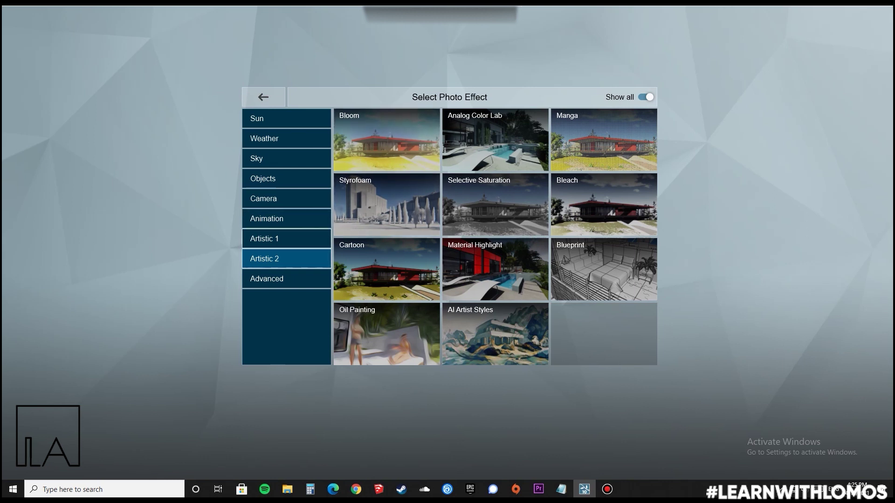
left_click(279, 239)
left_click(604, 140)
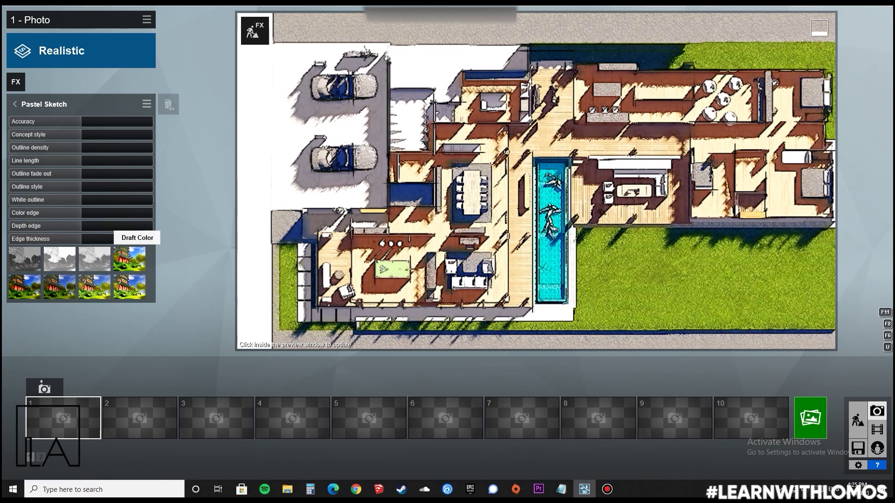
Step: Try several draft and pastel presets of the Pastel Sketch effect, ending with Pastel Mix
left_click(25, 259)
left_click(60, 259)
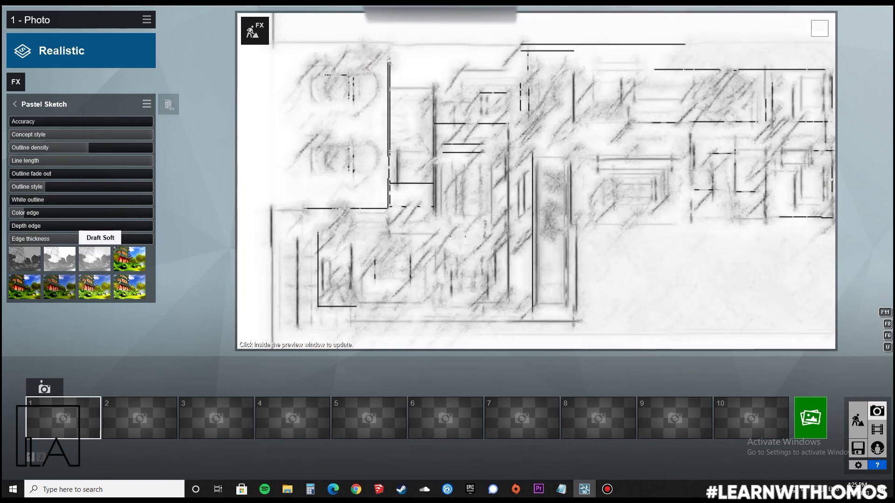
left_click(95, 259)
left_click(129, 287)
left_click(95, 287)
left_click(59, 259)
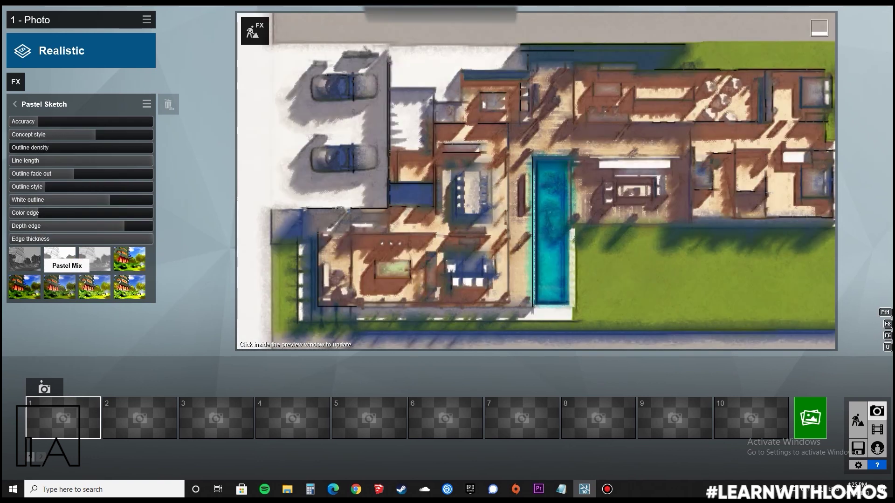
Step: Reduce Pastel Sketch's concept style, line length, outline fade out, outline style, white outline, color edge, depth edge and edge thickness to 0
left_click(10, 134)
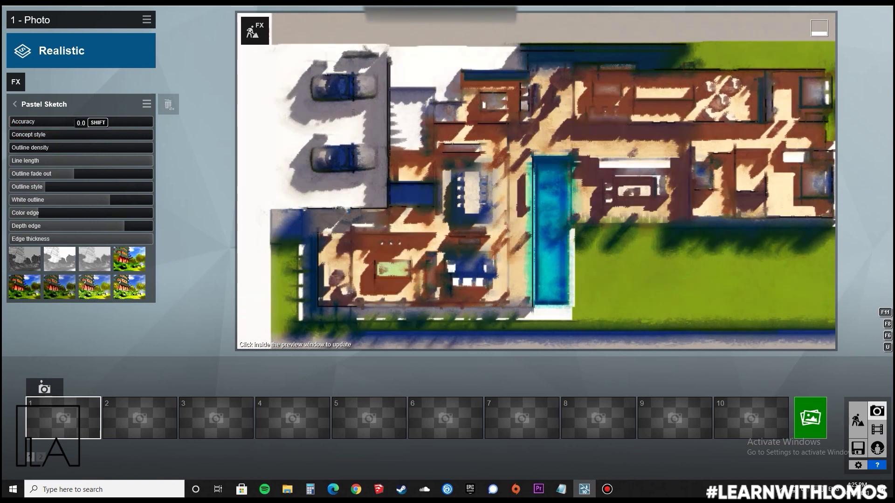
left_click(11, 161)
left_click(10, 174)
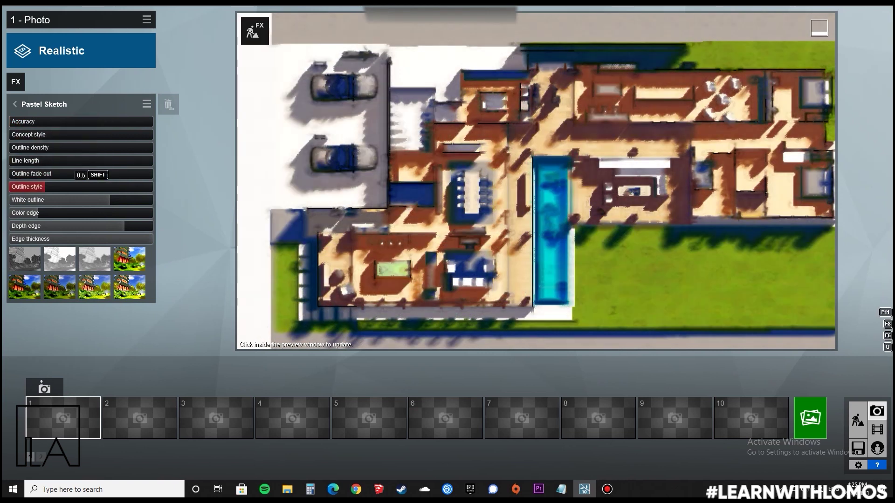
left_click(107, 187)
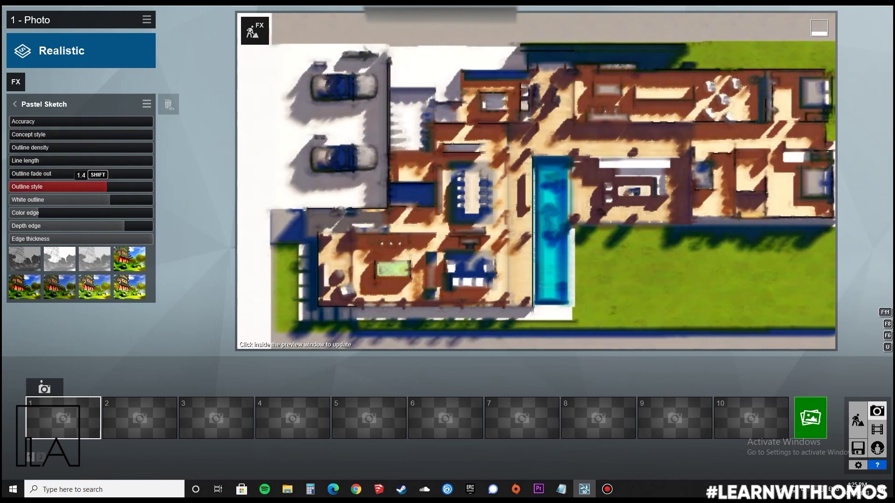
left_click(10, 187)
left_click(11, 199)
left_click(10, 212)
left_click(10, 225)
left_click(10, 239)
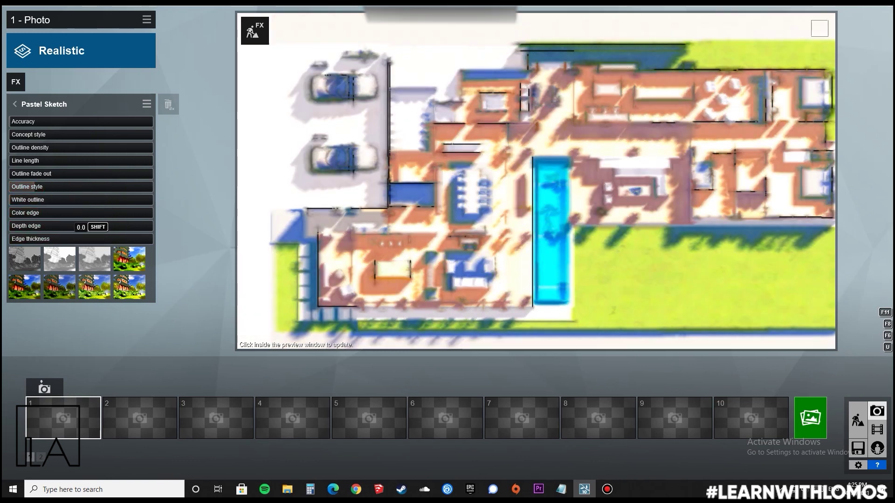
Step: Try a Pastel Sketch outline style of 1.8 with a high outline fade out, and remove the effect from the photo
left_click_drag(35, 187, 141, 186)
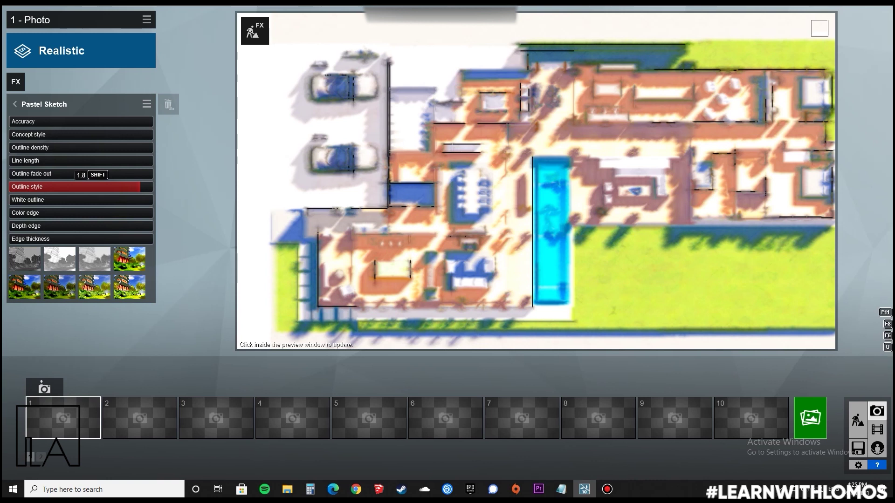
left_click(131, 174)
mouse_move(63, 199)
left_mouse_down()
mouse_move(153, 200)
mouse_move(49, 200)
left_mouse_up()
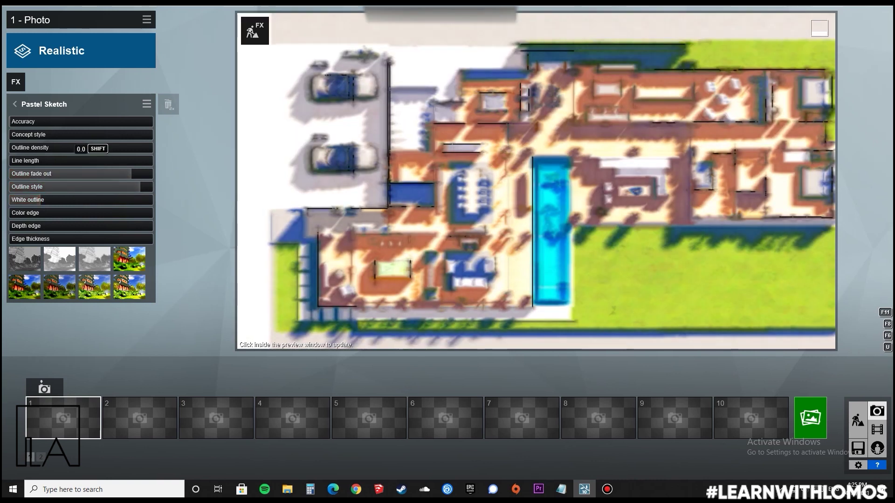
left_click(15, 104)
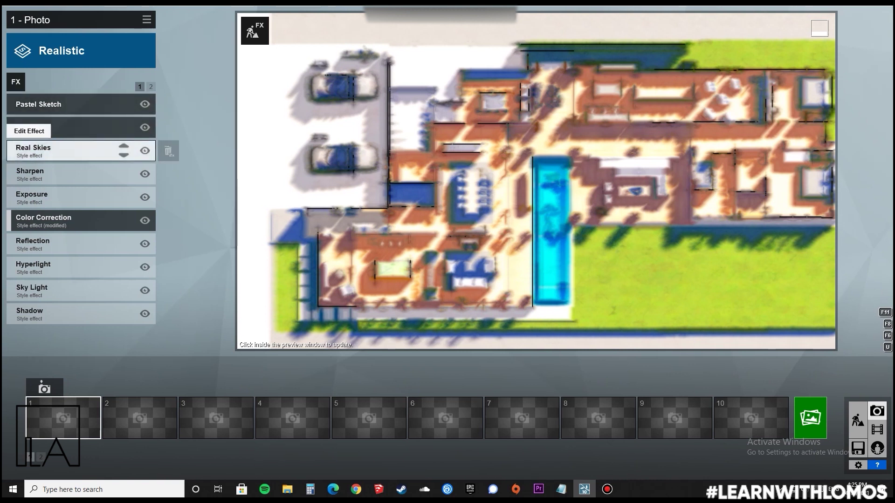
double_click(168, 105)
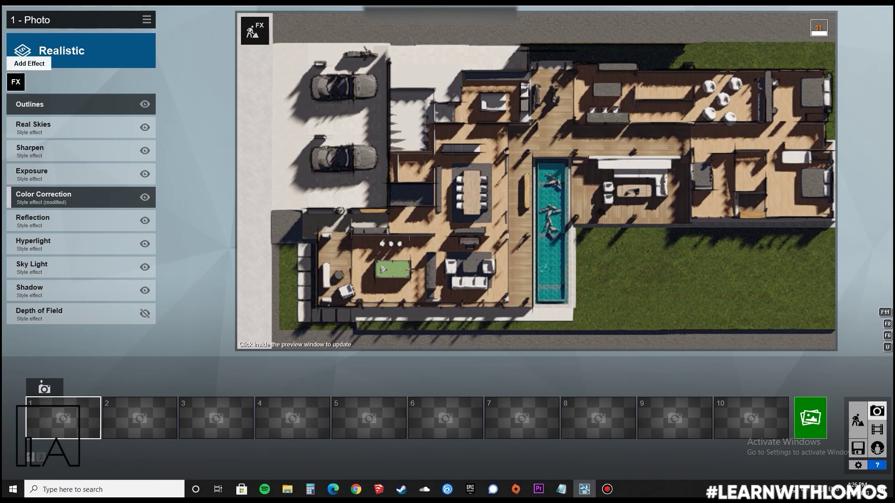
Step: Browse the Animation, Camera and Artistic 2 photo effects and add the Cartoon effect to the floor plan photo
left_click(16, 82)
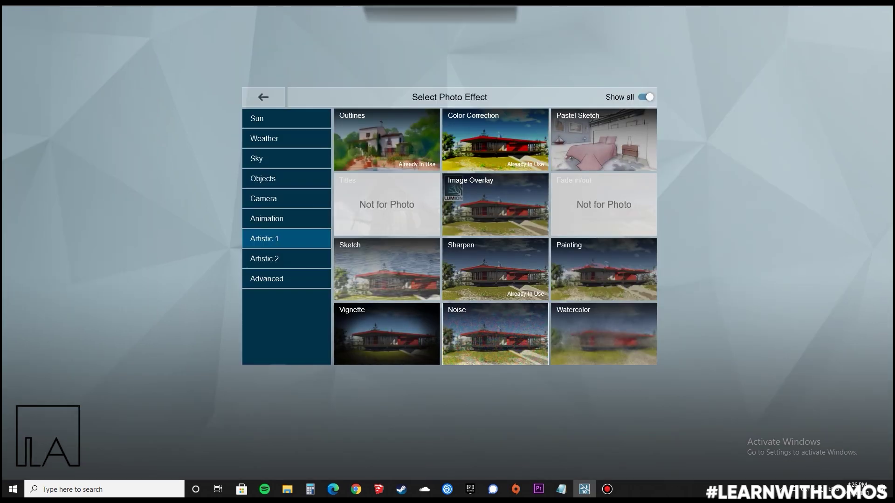
left_click(266, 219)
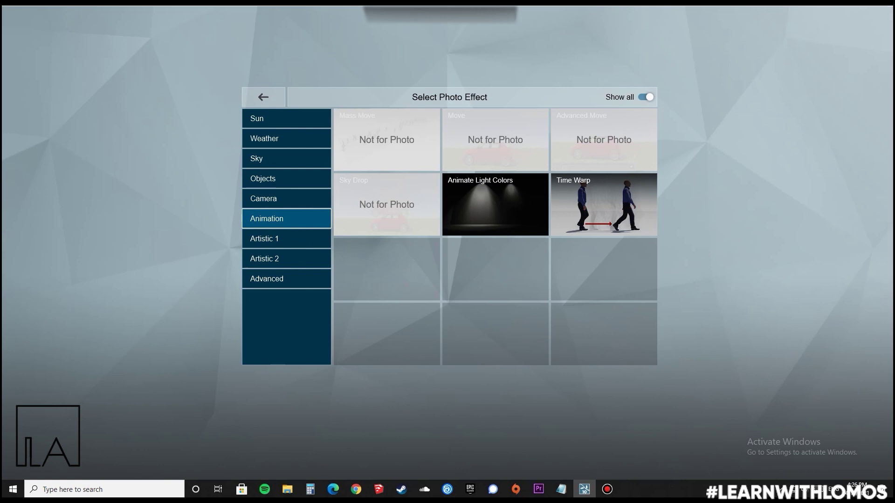
left_click(264, 198)
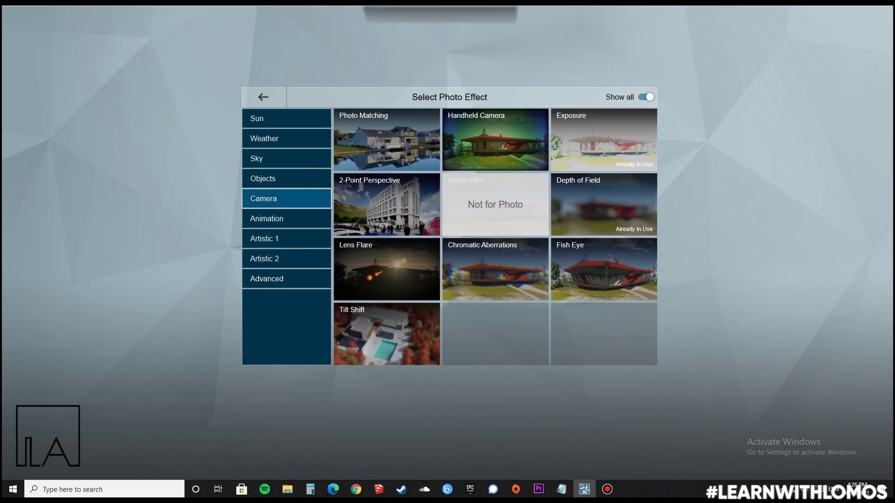
left_click(286, 259)
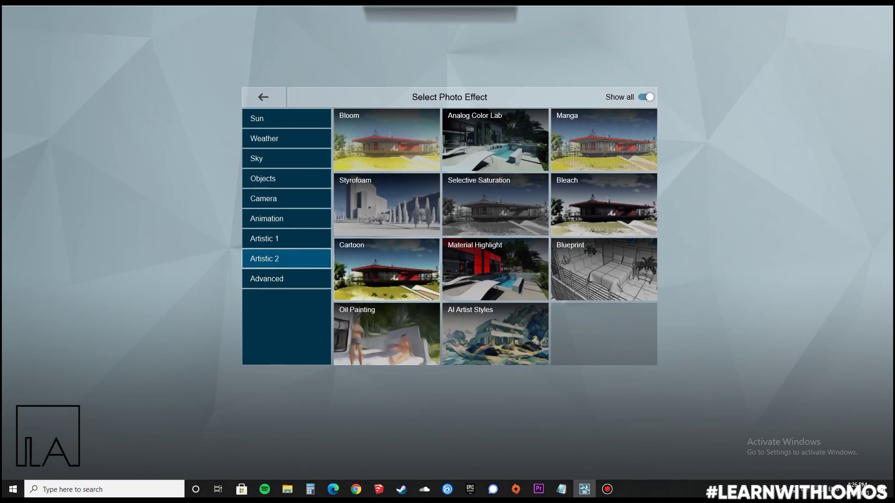
left_click(396, 277)
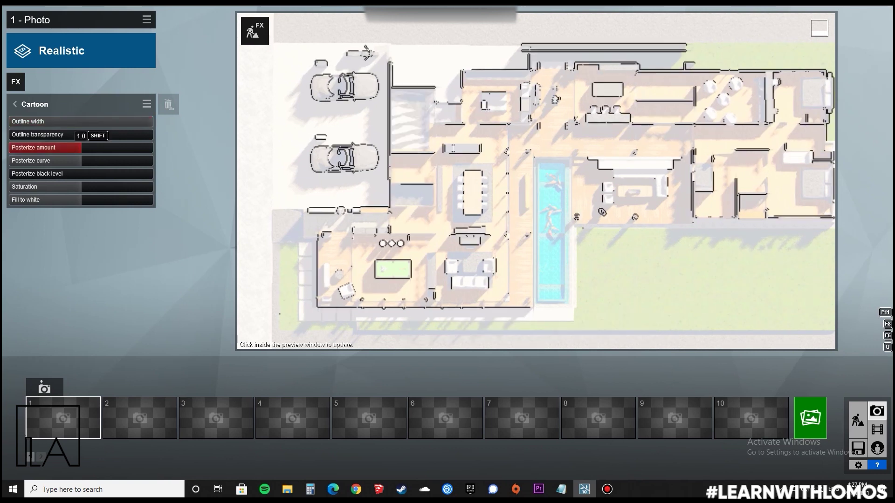
Step: Set the Cartoon effect's posterize amount and posterize curve to 0 and update the preview
left_click(11, 148)
left_click(11, 161)
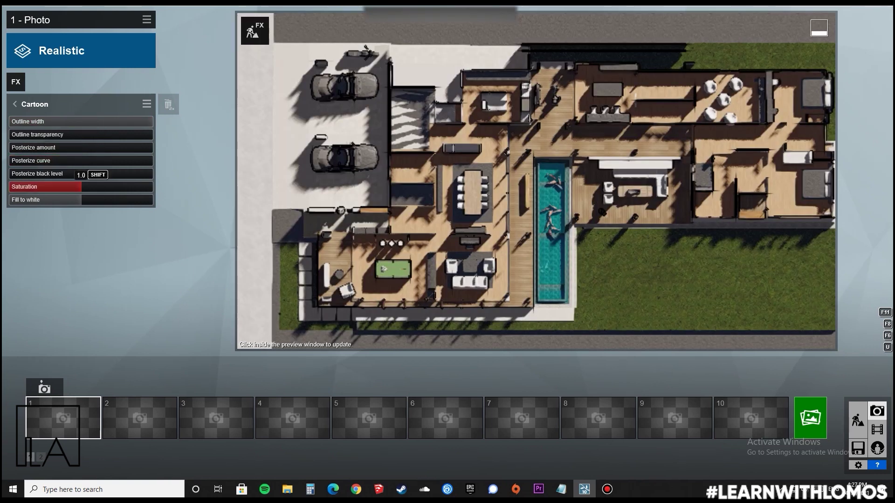
left_click(535, 187)
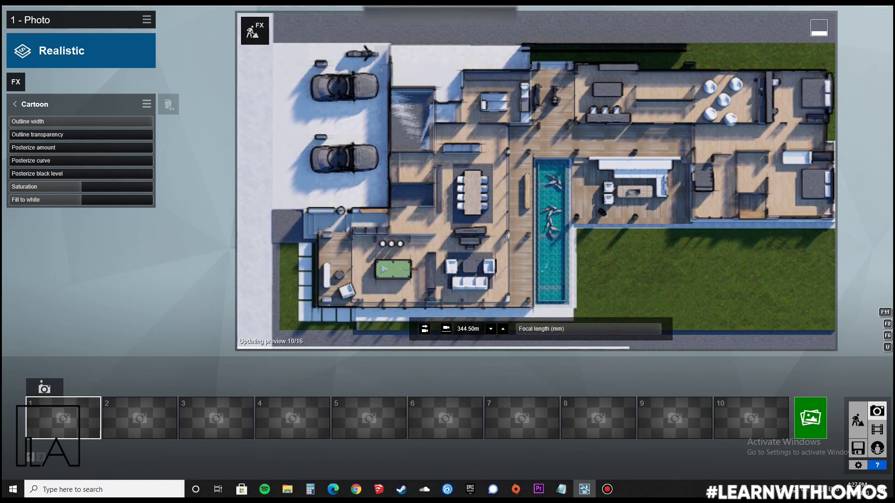
Step: Shift the floor plan camera view slightly sideways to reframe the house and update the preview again
key("u")
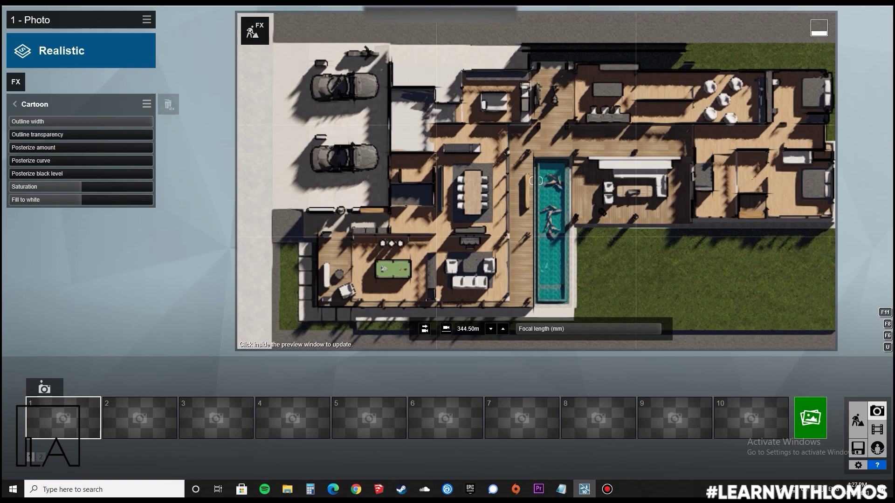
key("d")
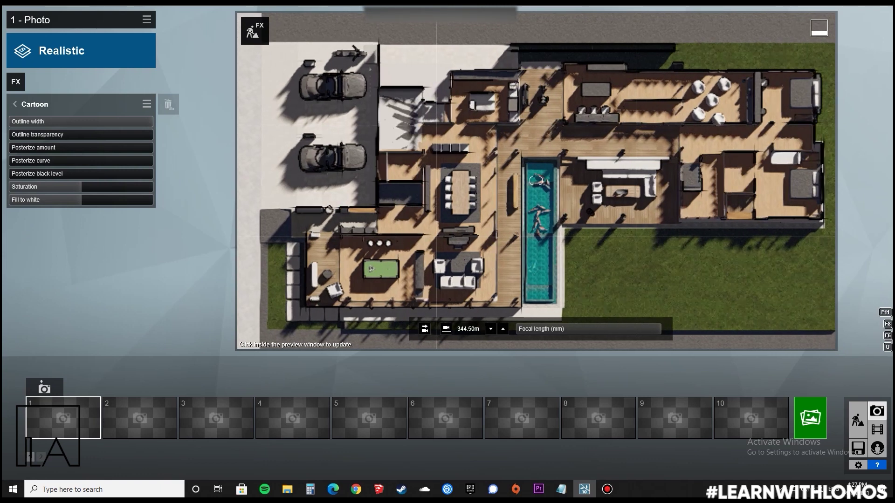
left_click(536, 181)
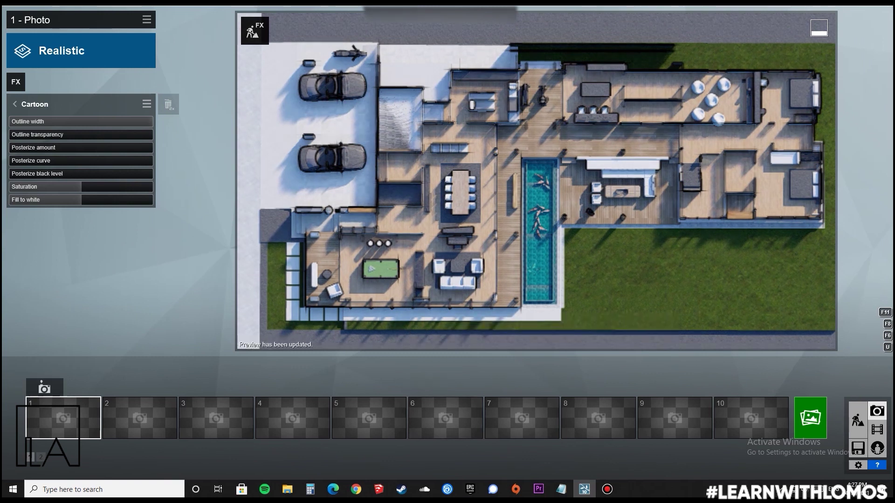
Step: Render the current shot at the Desktop size of 1920x1080 and save it to the desktop as JPG file 45
left_click(809, 417)
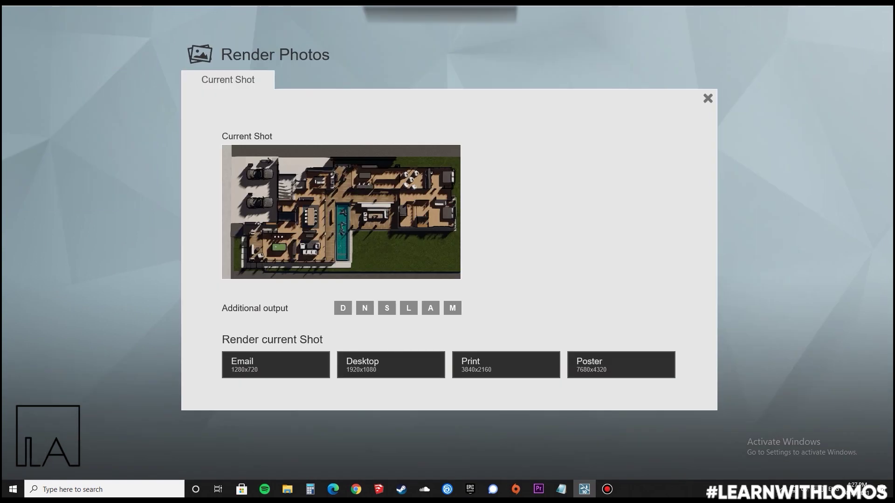
left_click(368, 365)
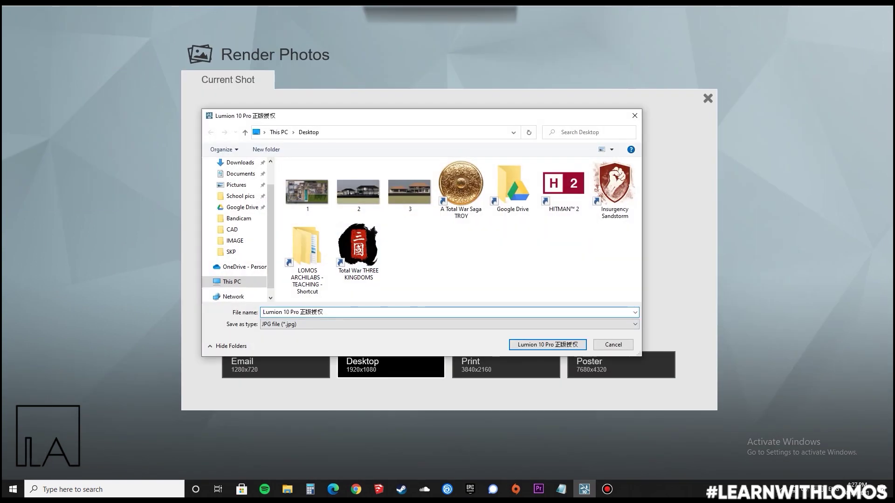
type("45")
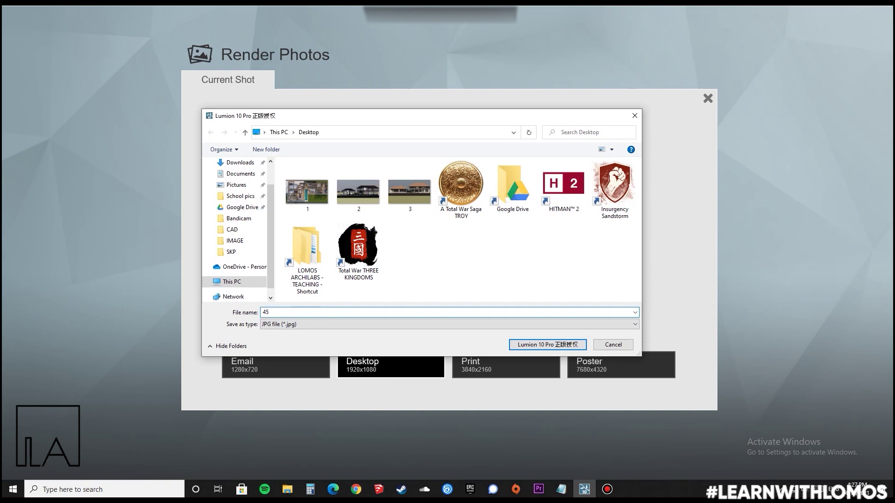
key("Return")
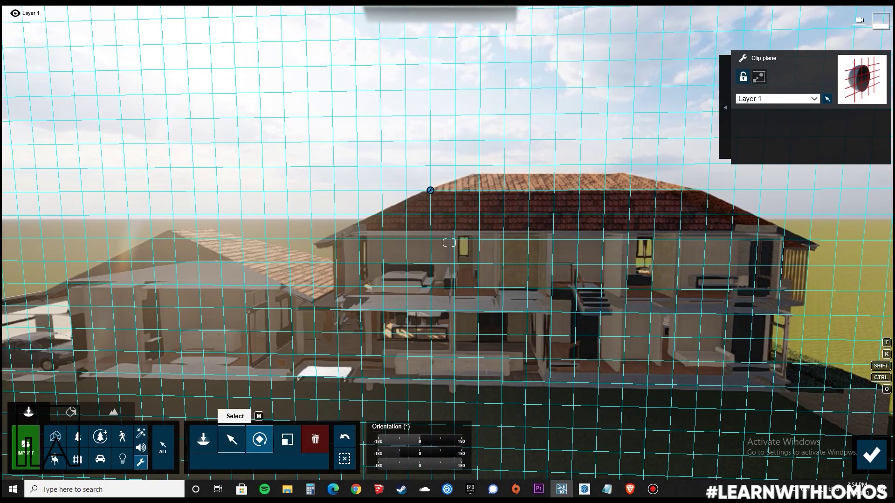
Step: Select the clip plane and move it deeper into the house, toward the rear rooms
left_click(231, 439)
left_click(430, 190)
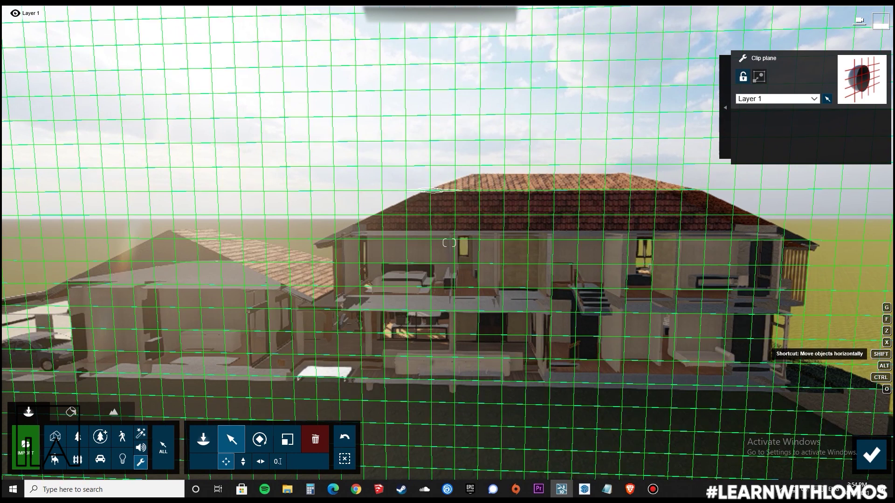
left_click_drag(430, 190, 432, 189)
left_click(432, 188)
key("q")
right_click_drag(433, 188, 428, 321)
key("q")
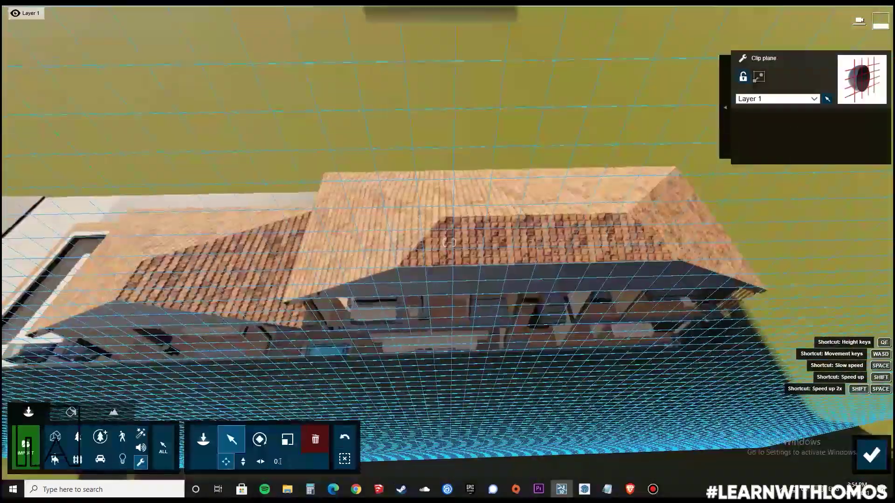
left_click_drag(397, 267, 391, 205)
key("e")
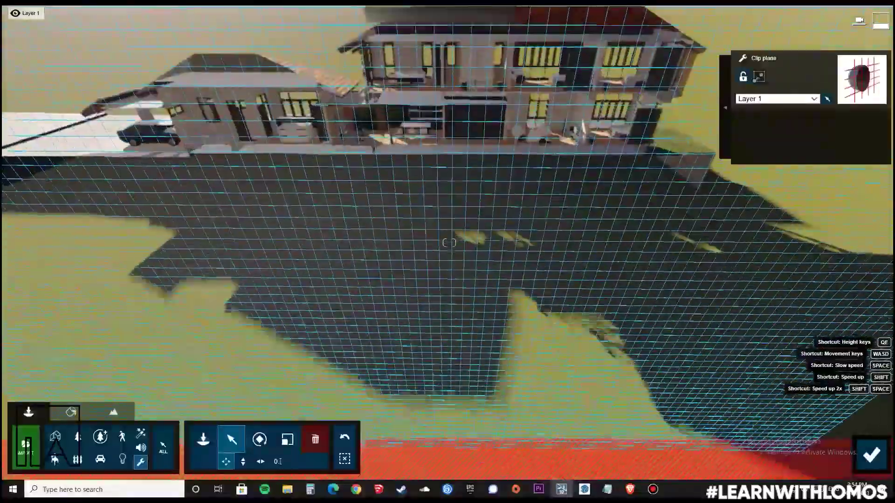
Step: Pull the clip plane back toward the middle of the house to refine the section cut, and return to Photo mode
right_click_drag(391, 203, 390, 140)
key("q")
key("e")
key("w")
key("e")
key("s")
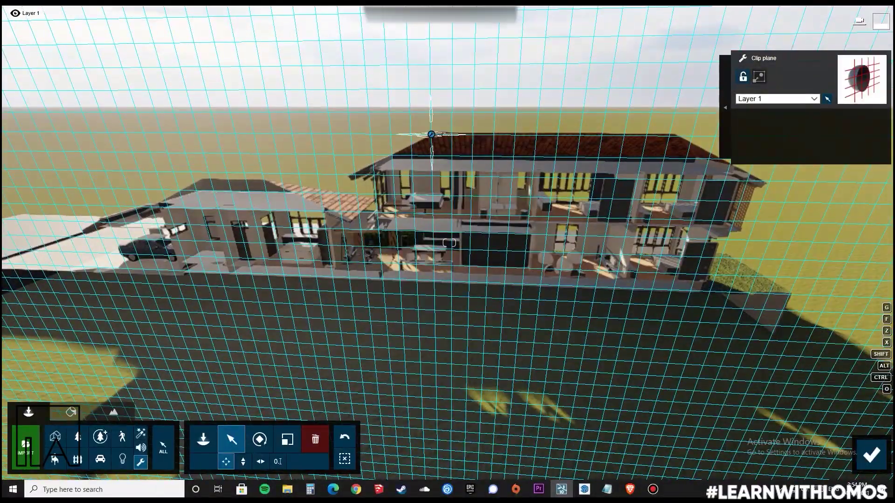
left_click_drag(431, 134, 433, 112)
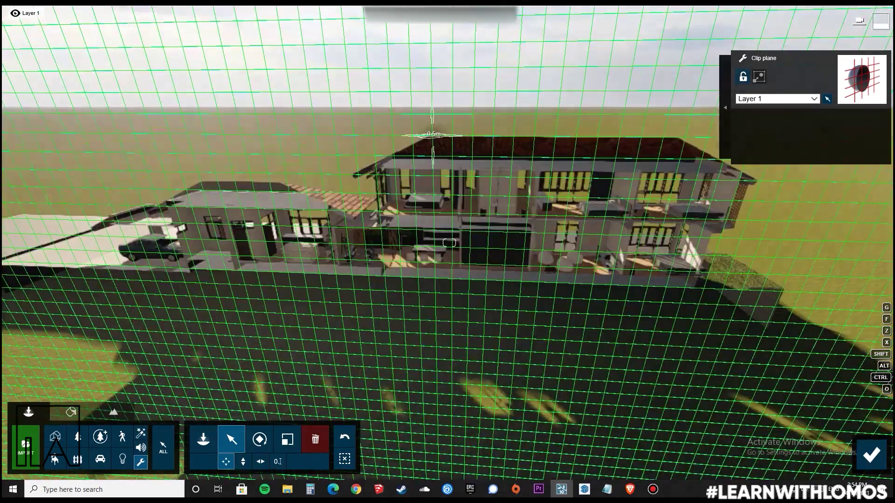
mouse_move(432, 136)
left_mouse_down()
mouse_move(436, 146)
mouse_move(433, 138)
left_mouse_up()
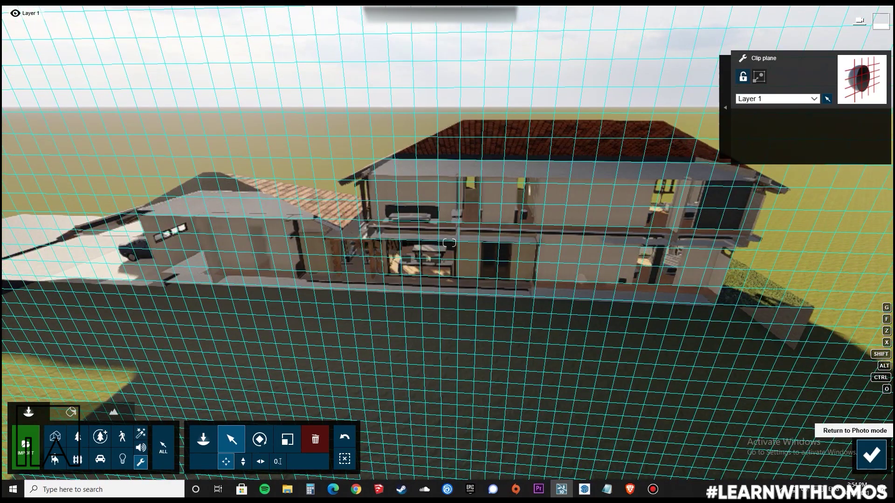
left_click(871, 455)
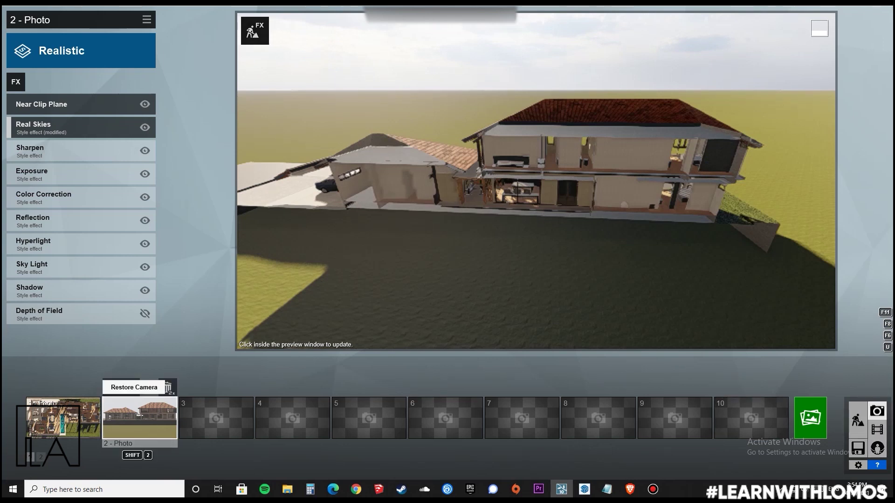
Step: Restore photo 2's stored camera to bring back the straight-on section view
left_click(134, 387)
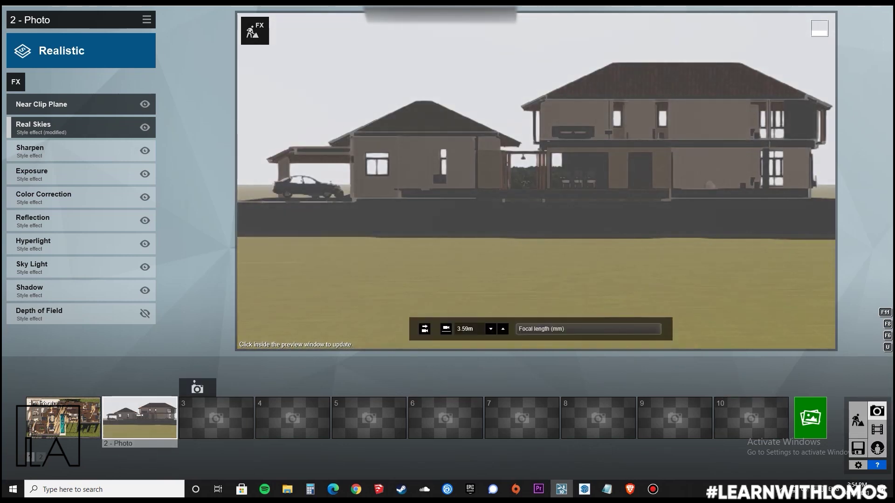
right_click_drag(535, 181, 556, 182)
left_click(134, 387)
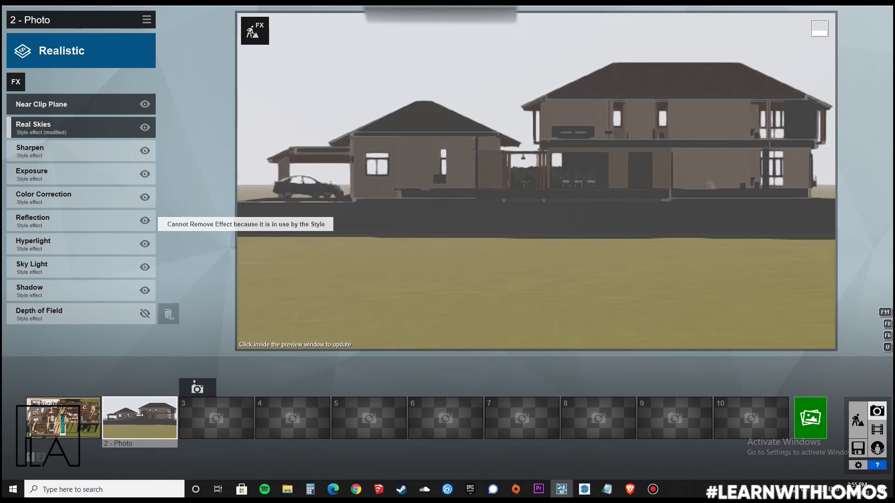
Step: Reframe the section view closer to the house with a horizontal eye level and raise the camera to about 5.46 m
mouse_move(588, 329)
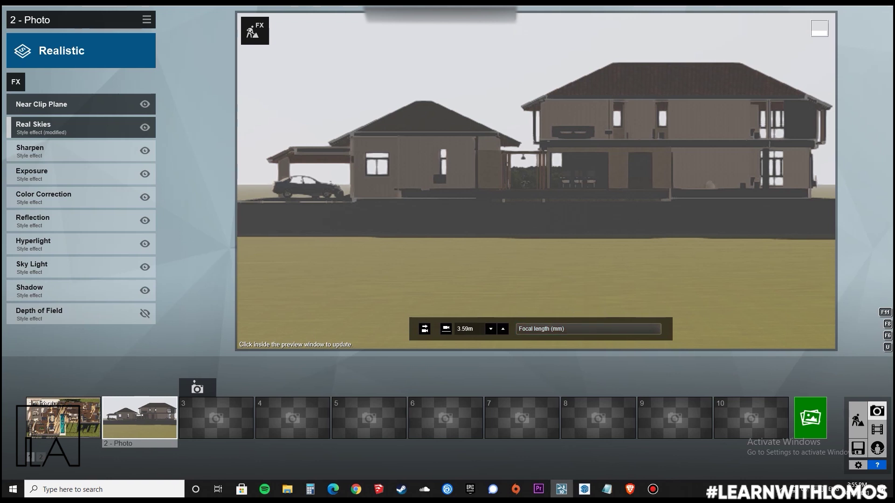
key("w")
key("d")
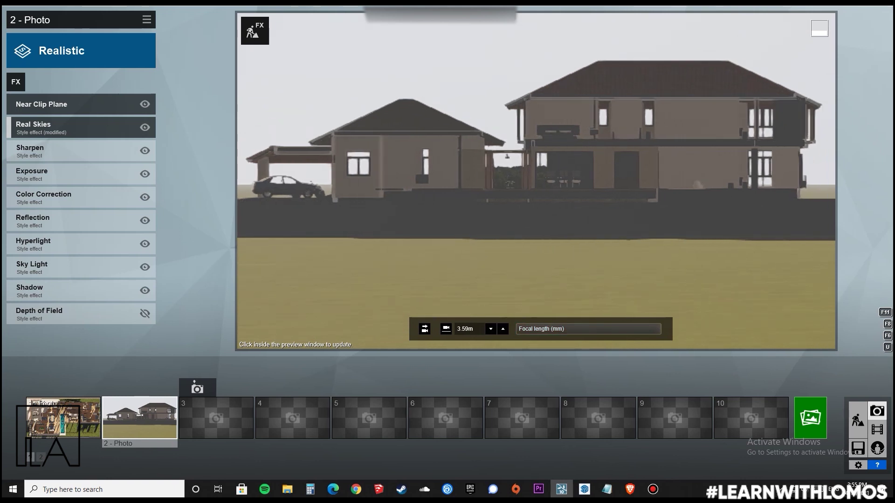
key("w")
key("a")
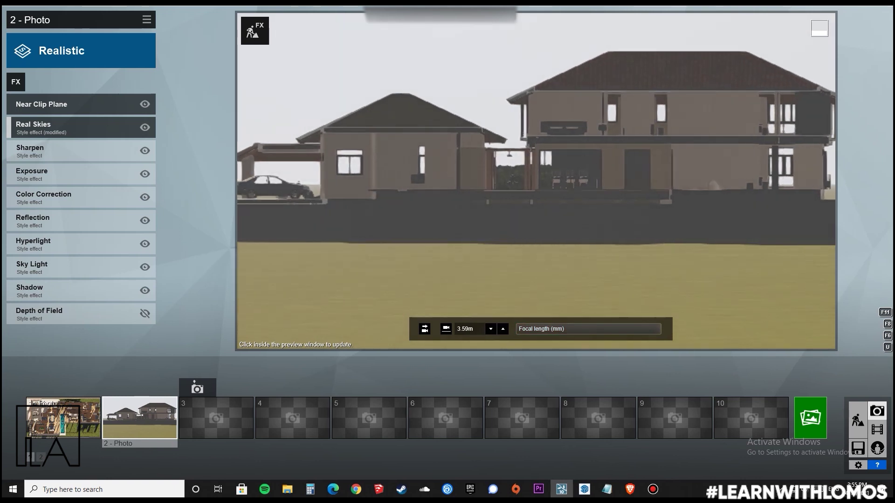
key("s")
key("q")
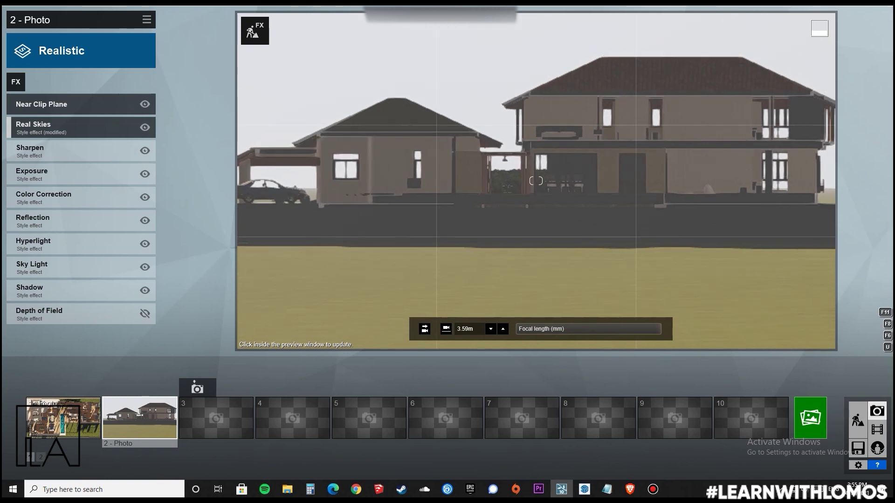
left_click(424, 329)
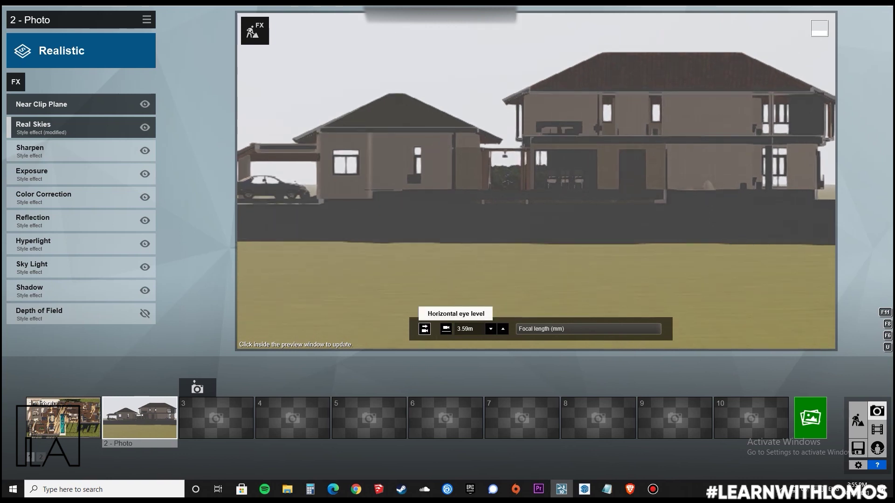
key("e")
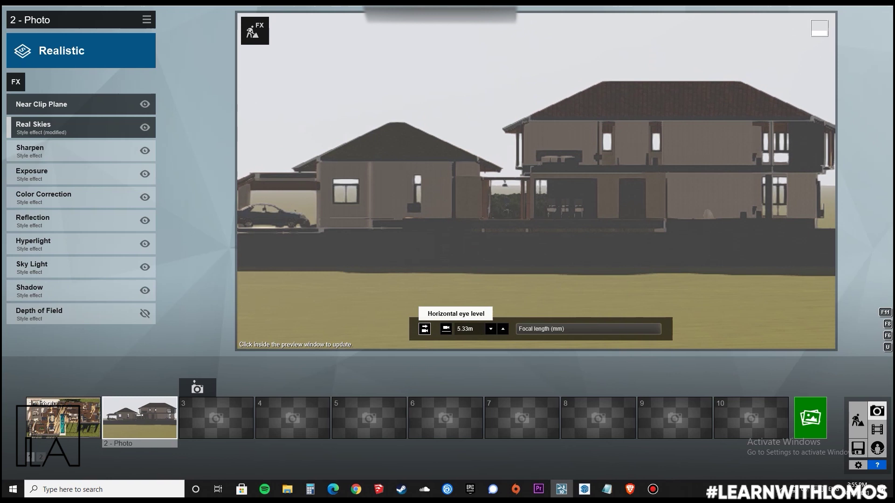
key("e")
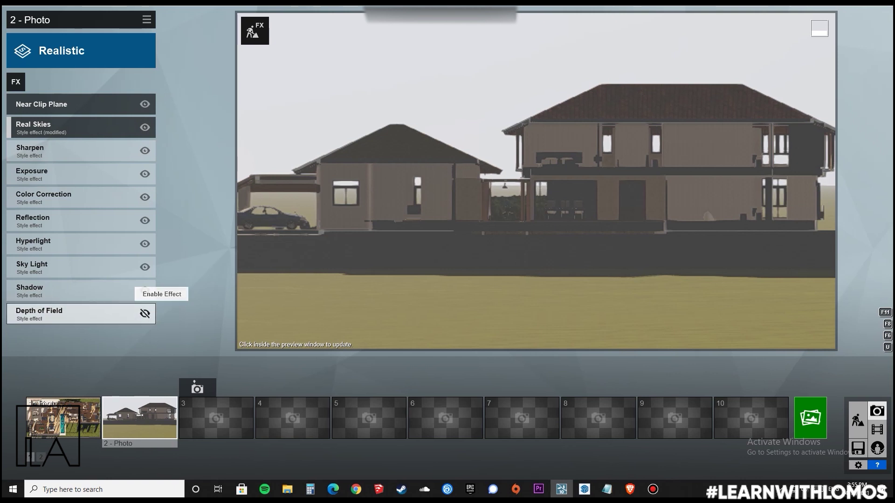
Step: Copy the effects of photo 2 and paste them into empty photo slot 3
left_click(147, 20)
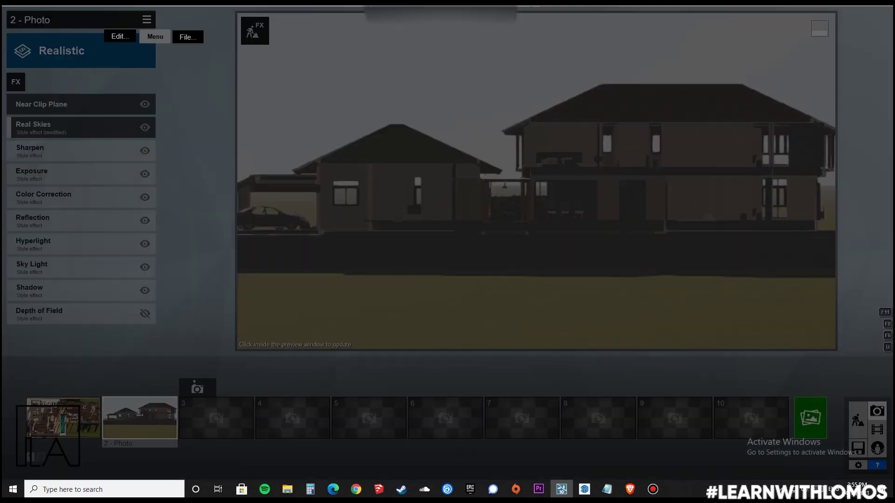
left_click(131, 29)
left_click(83, 30)
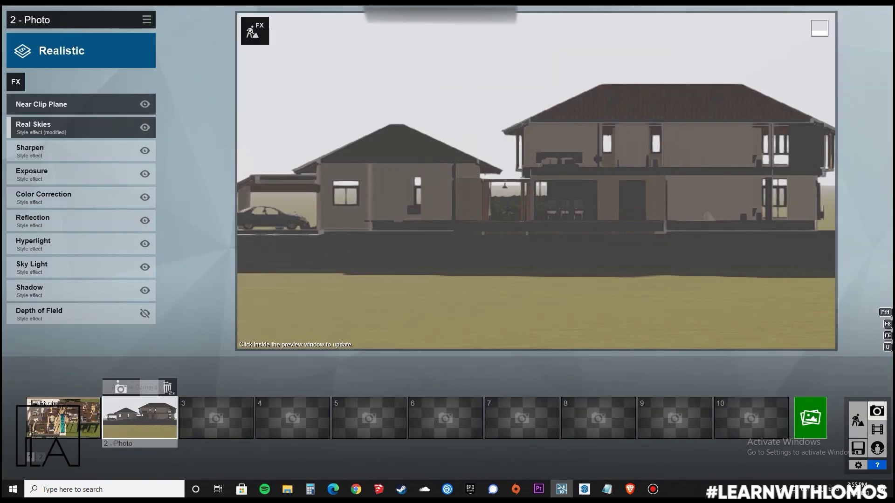
left_click(217, 418)
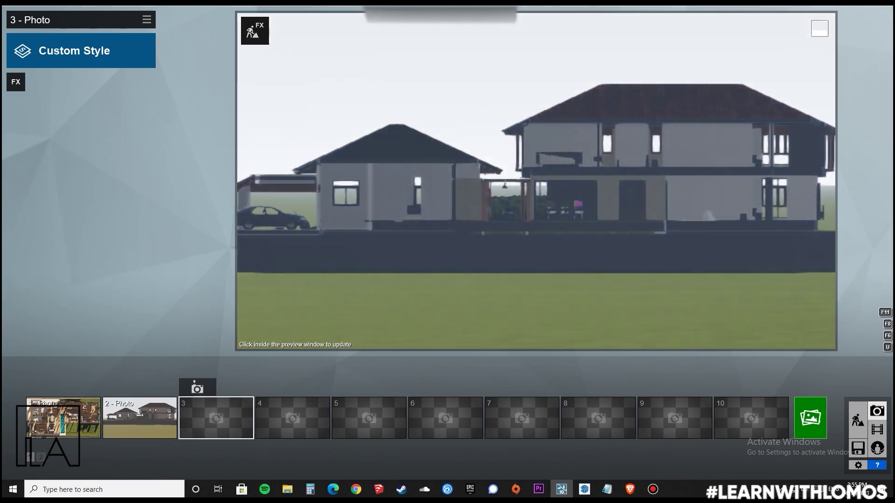
left_click(147, 19)
left_click(176, 24)
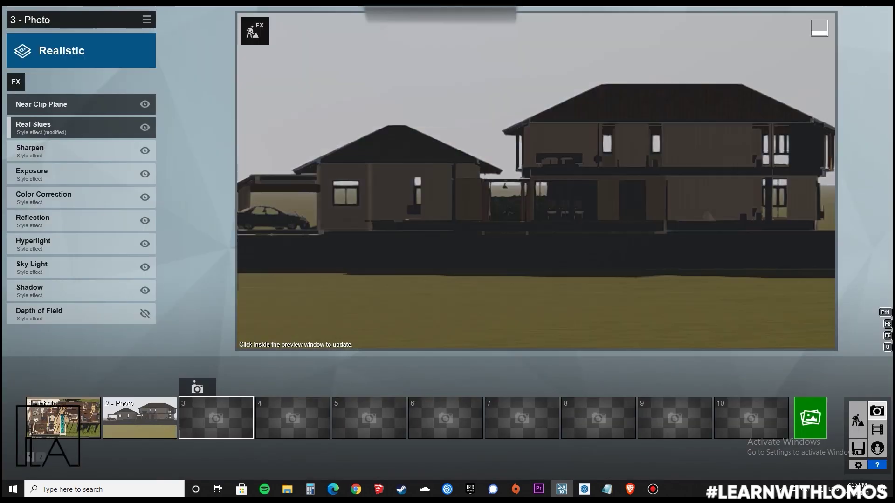
Step: Turn the Real Skies heading to about -137.9° so sunlight reaches the cut face of the house, and update the preview
key("d")
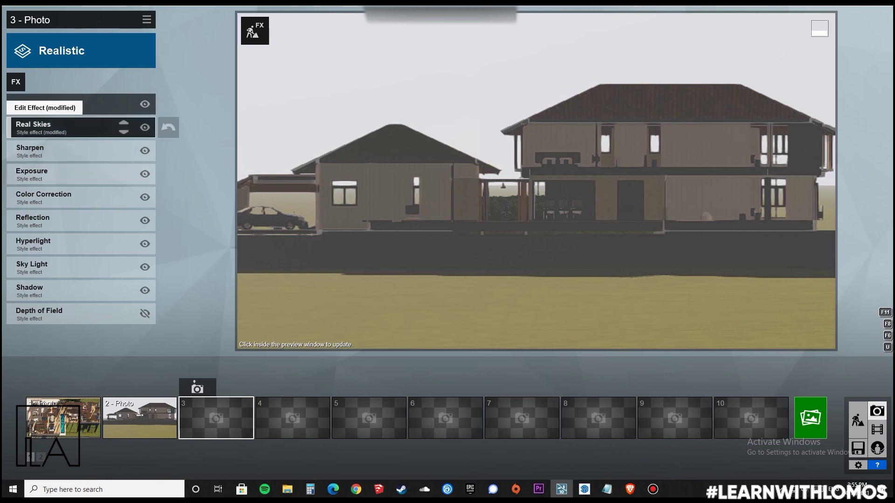
left_click(120, 127)
left_click_drag(57, 159, 26, 159)
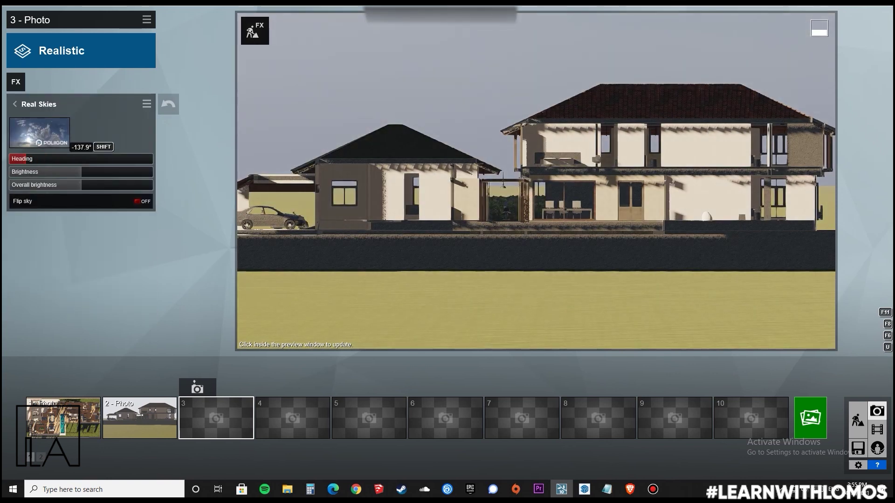
left_click(466, 196)
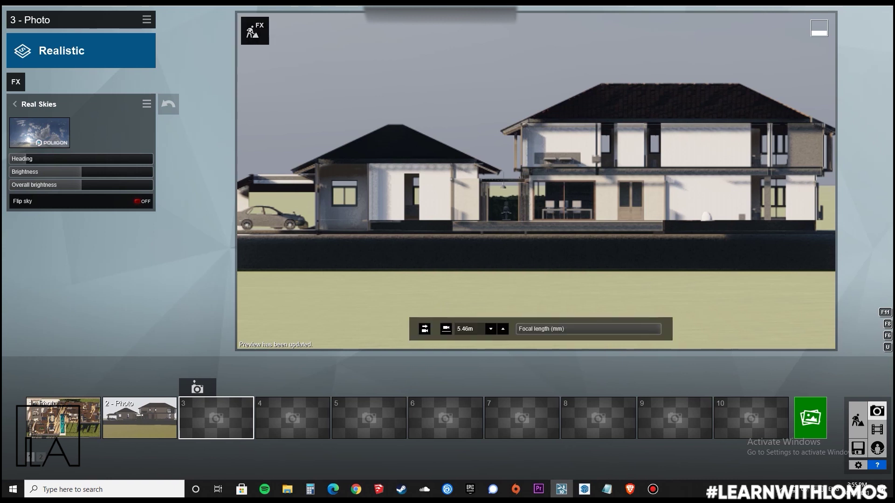
Step: Move the clip plane deeper into the house so the section exposes the furnished rear rooms, and return to Photo mode
left_click(255, 31)
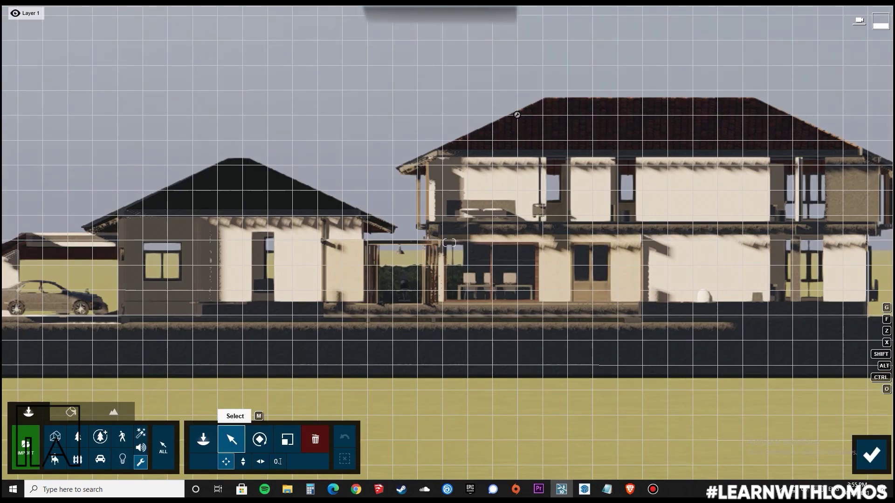
left_click(517, 114)
mouse_move(516, 114)
left_mouse_down()
mouse_move(527, 115)
mouse_move(522, 136)
mouse_move(522, 116)
left_mouse_up()
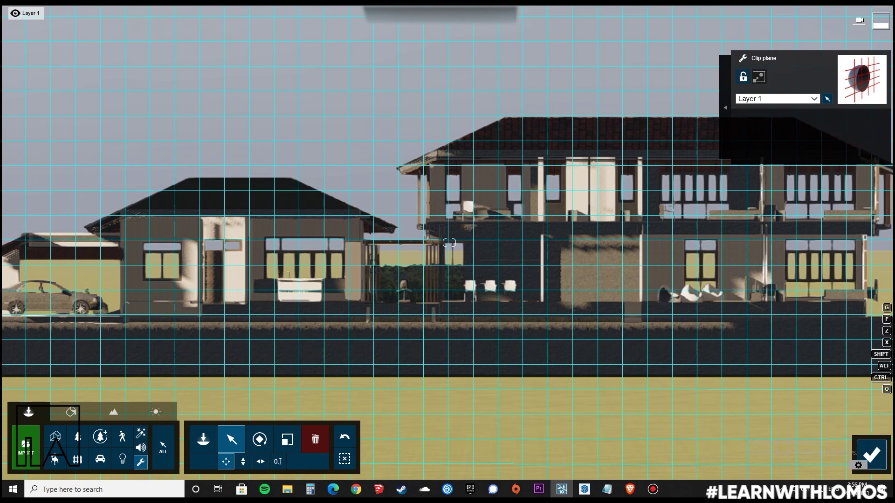
left_click(872, 454)
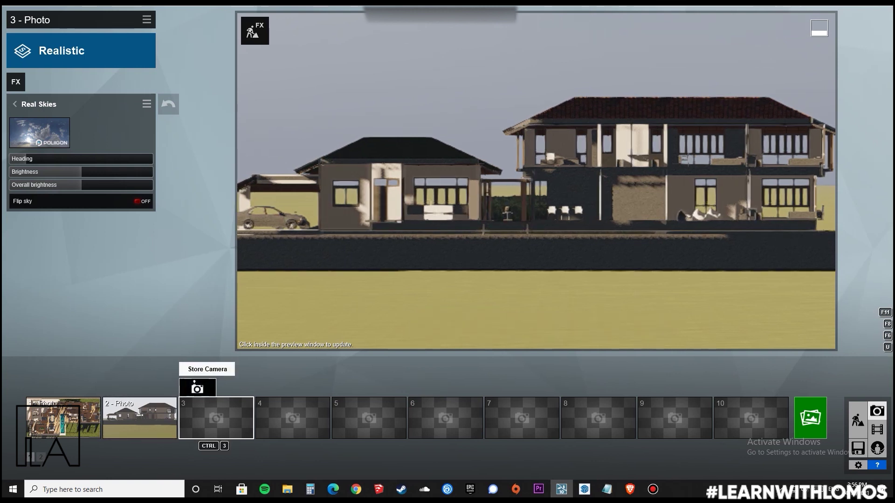
Step: Store the current section camera in photo slot 3 and go back to its effect list
left_click(197, 388)
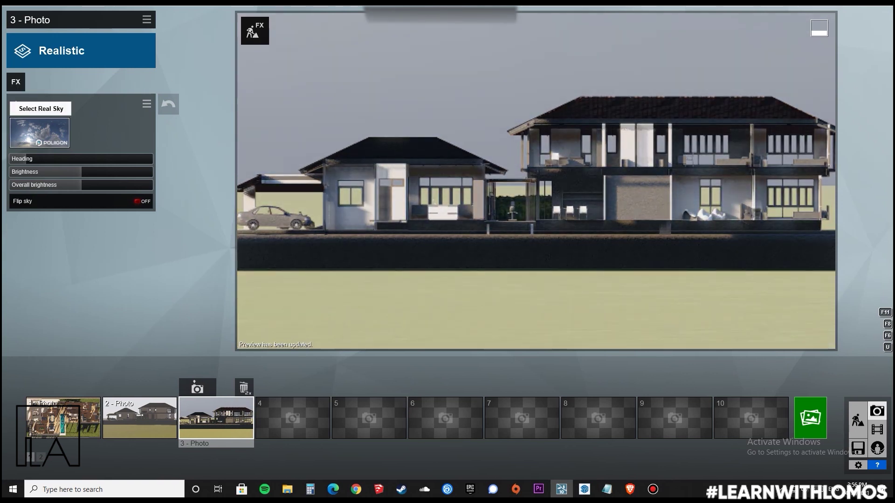
left_click(16, 104)
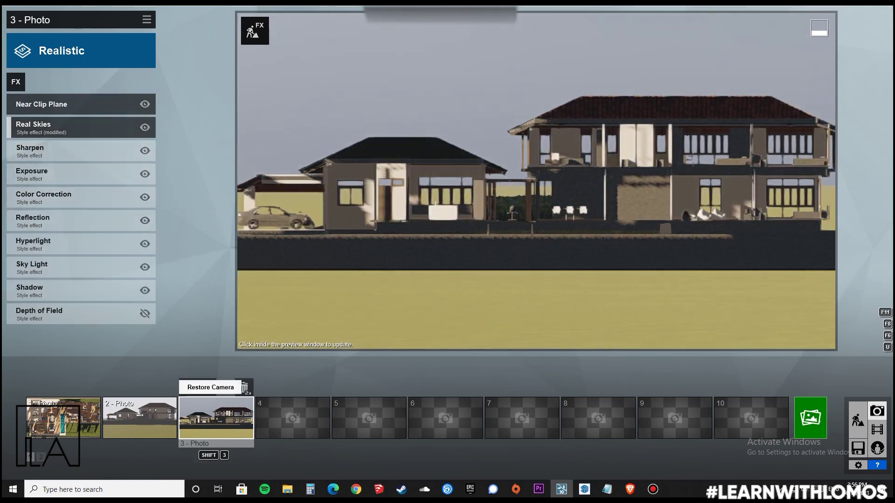
mouse_move(540, 333)
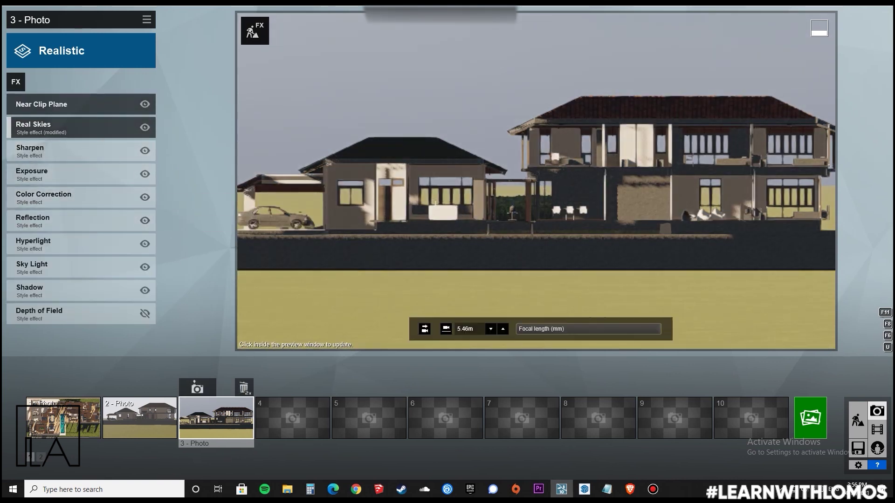
mouse_move(293, 417)
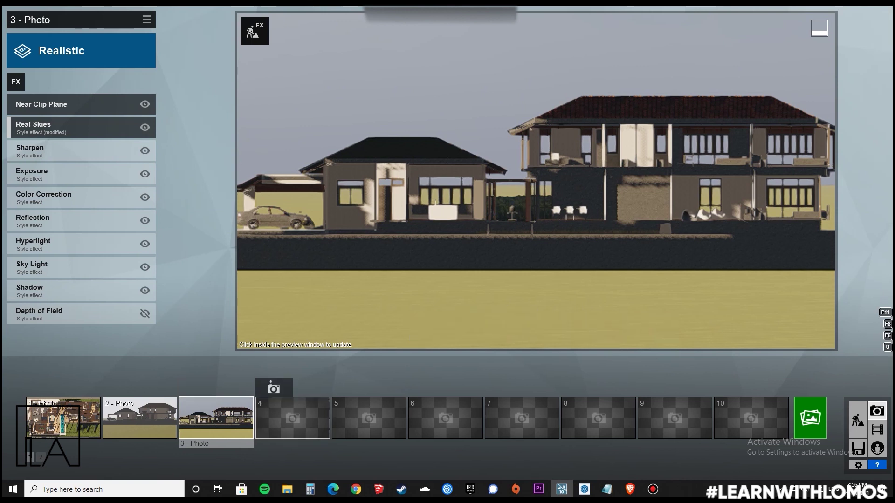
mouse_move(70, 127)
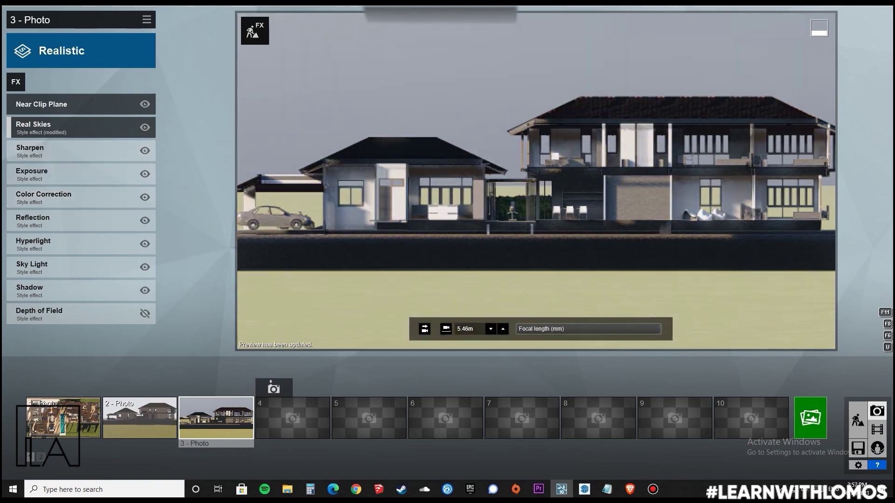
Step: Add the 2-Point Perspective camera effect to photo 3 and render the section as a 1920x1080 JPG
left_click(15, 81)
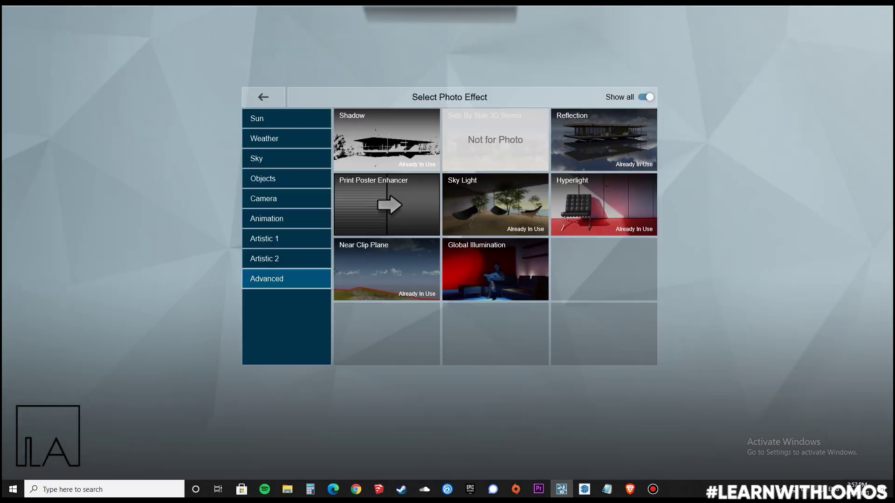
left_click(263, 199)
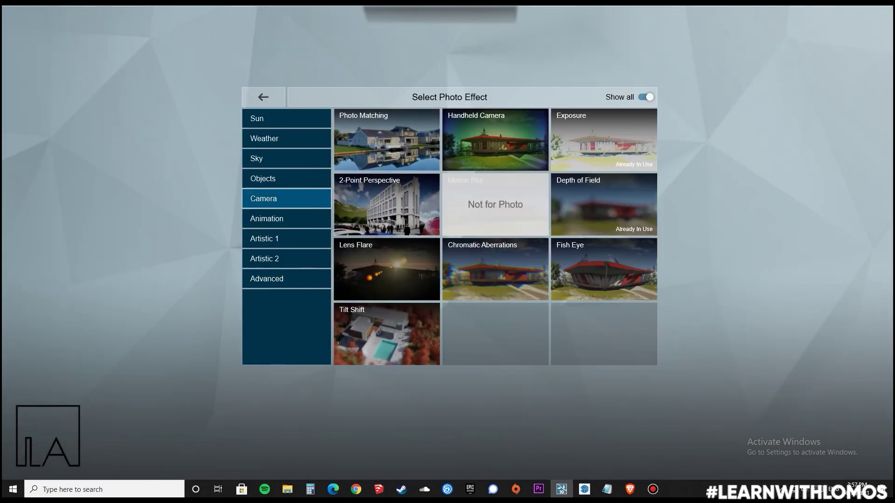
left_click(386, 204)
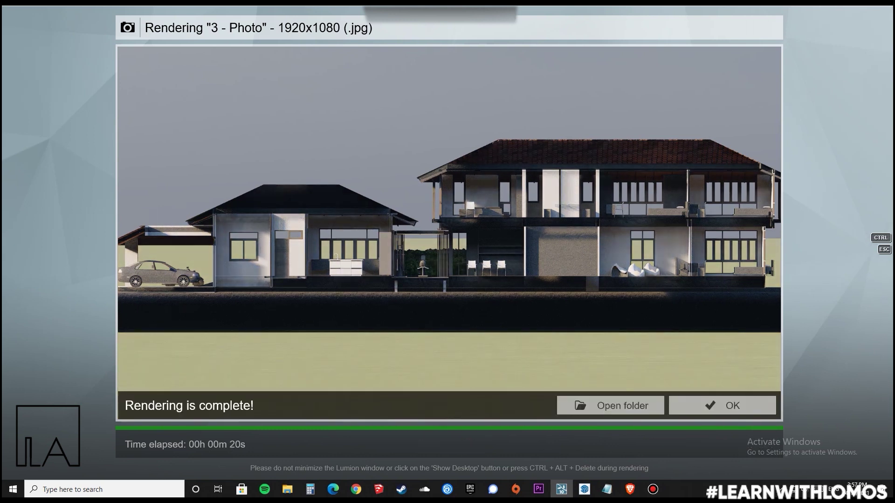
key("Return")
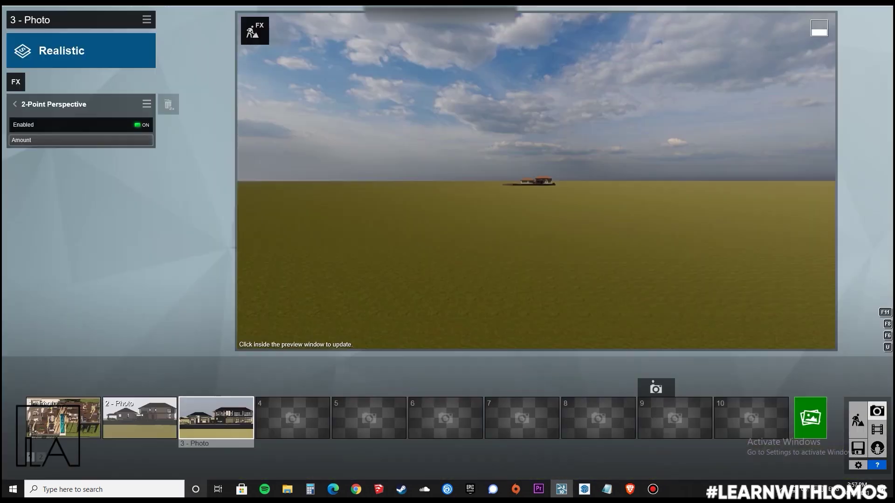
Step: Open the Real Skies effect of photo 2, refresh the elevation preview, and turn the sky heading to about 91.2°
left_click(139, 418)
left_click(40, 126)
left_click(575, 175)
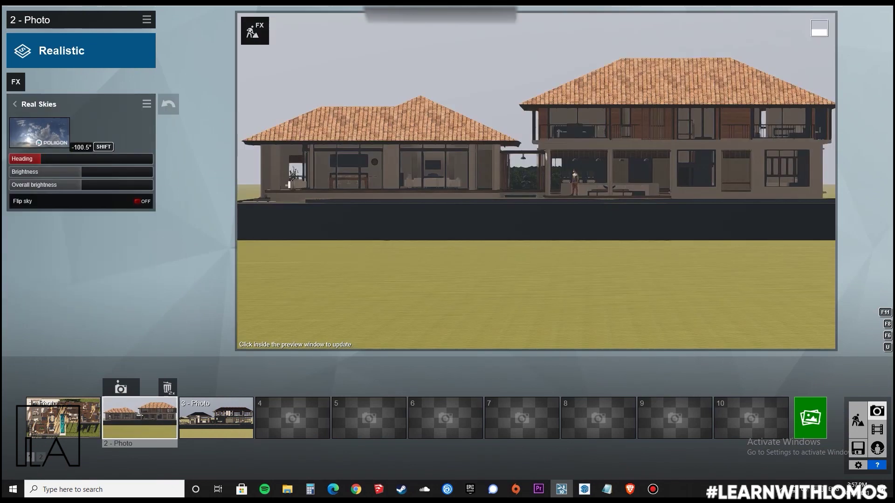
left_click_drag(65, 158, 118, 159)
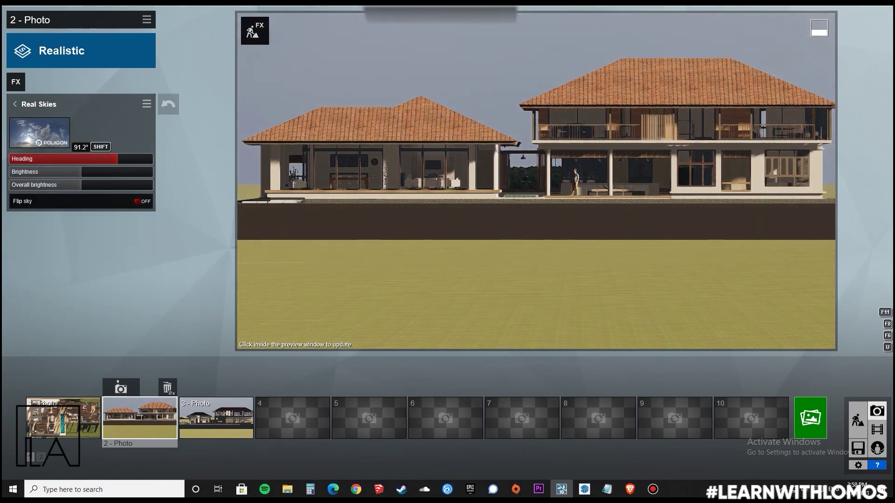
Step: Replace the elevation's sky with the first sky in the second row of the Clear category, set its heading to the minimum, and update the preview
left_click(40, 133)
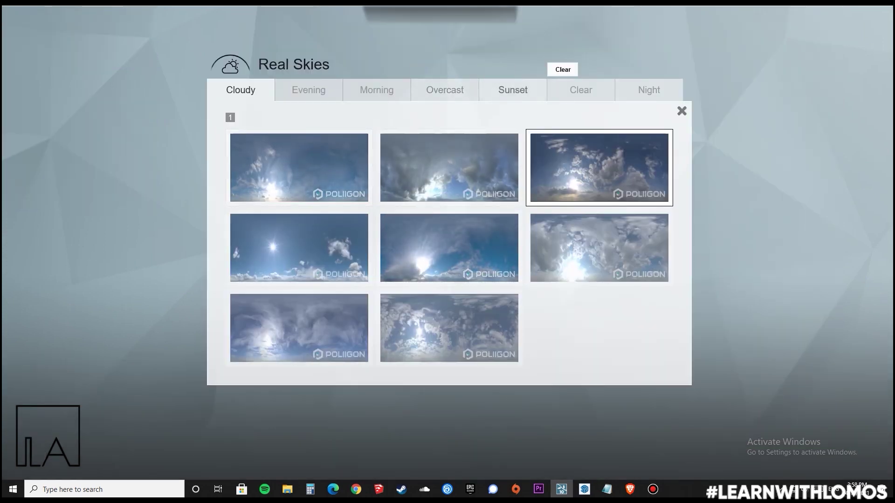
left_click(580, 90)
left_click(298, 247)
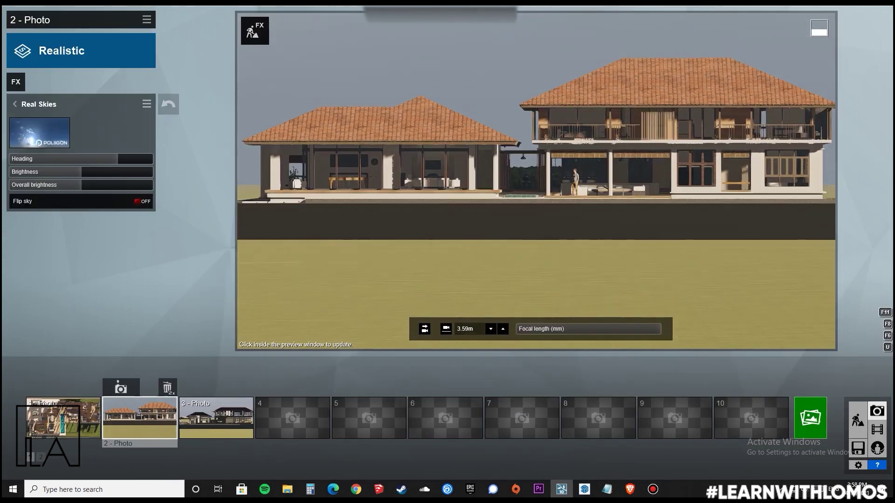
left_click_drag(118, 159, 9, 159)
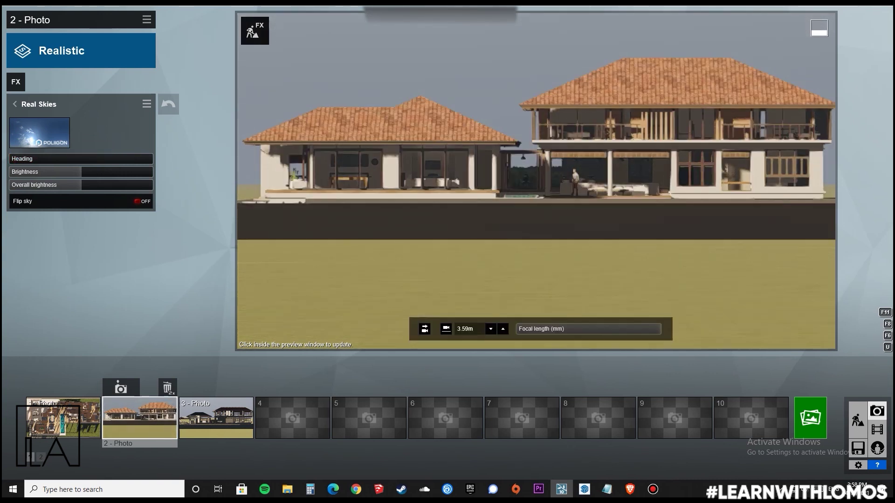
left_click(317, 271)
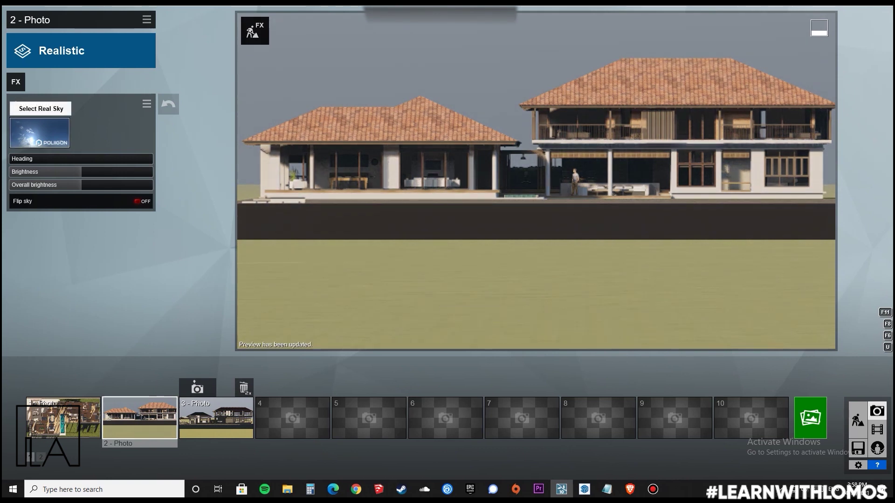
Step: Add the 2-Point Perspective camera effect to photo 2 and open the render options for the elevation
left_click(16, 104)
left_click(16, 82)
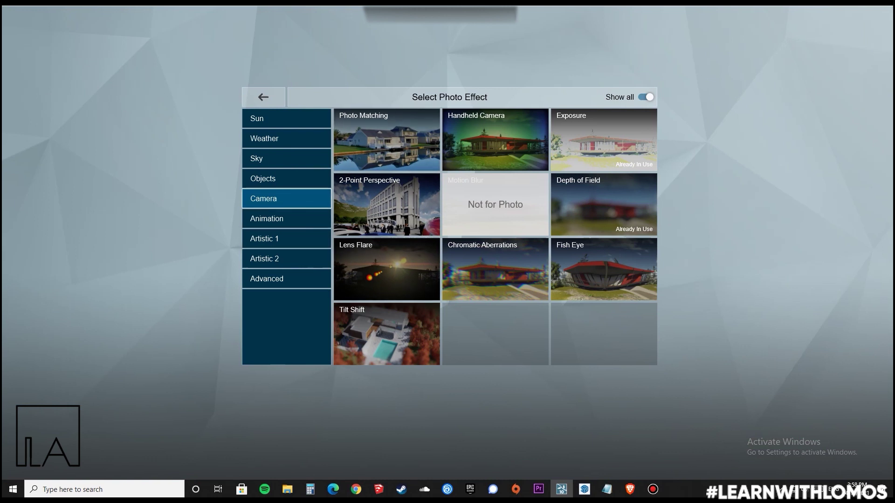
left_click(386, 204)
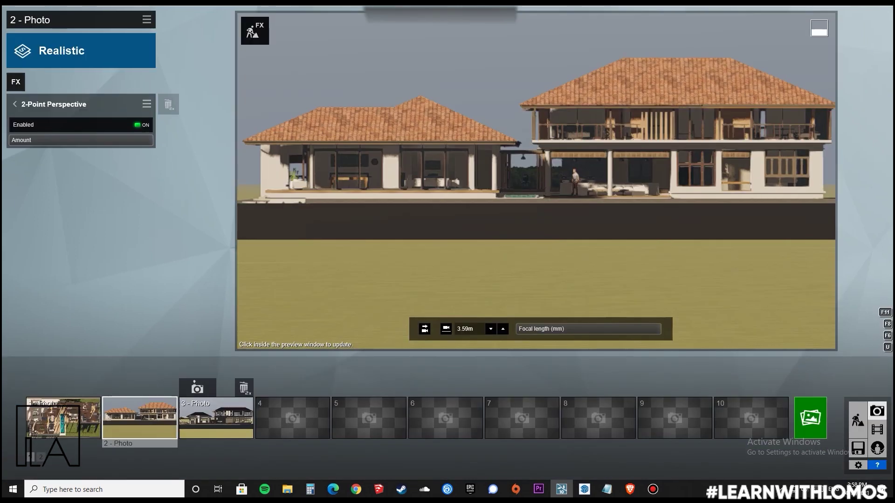
left_click(14, 103)
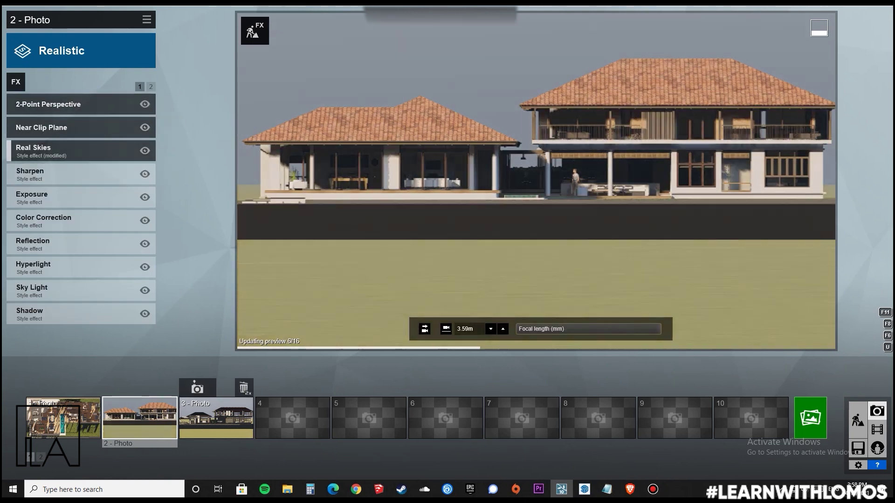
left_click(810, 418)
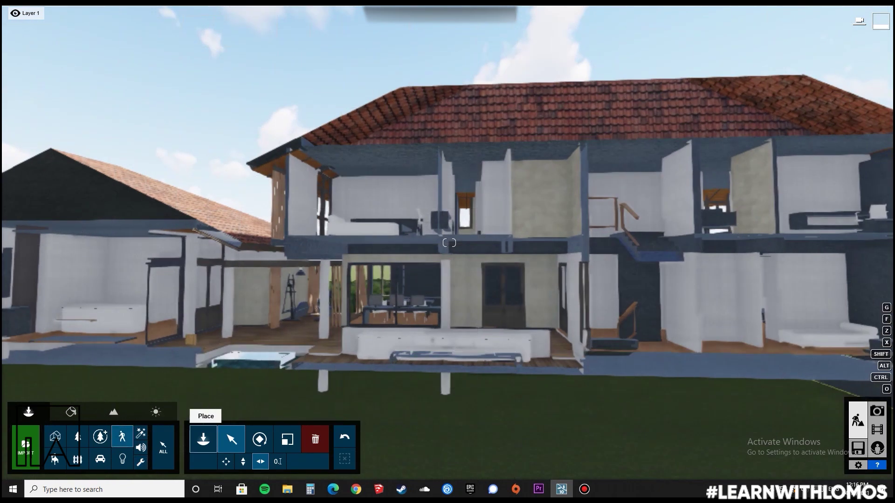
Step: Place the Man Caucasian 0022 Idle character on the ground-floor deck at the stair end of the long white seating
left_click(203, 439)
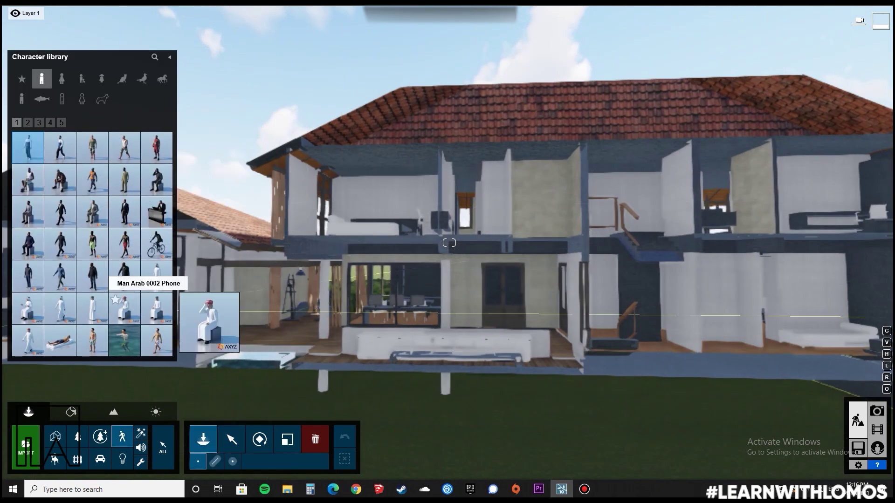
left_click(61, 122)
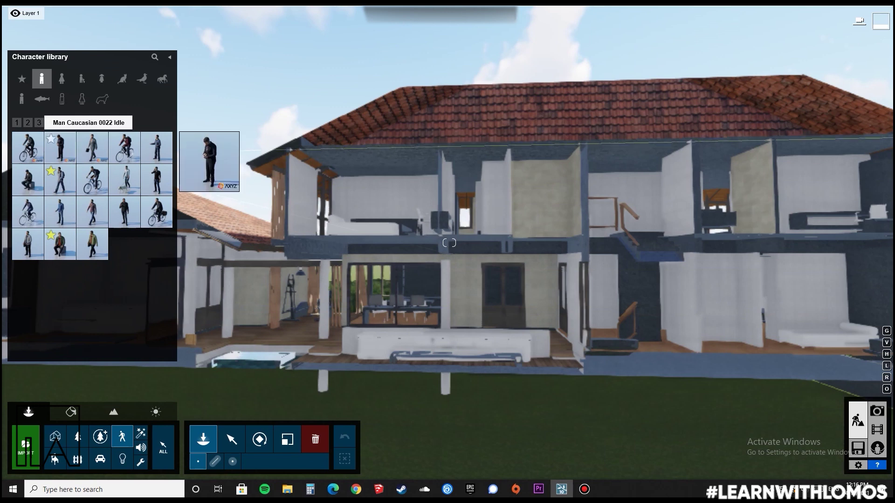
left_click(59, 148)
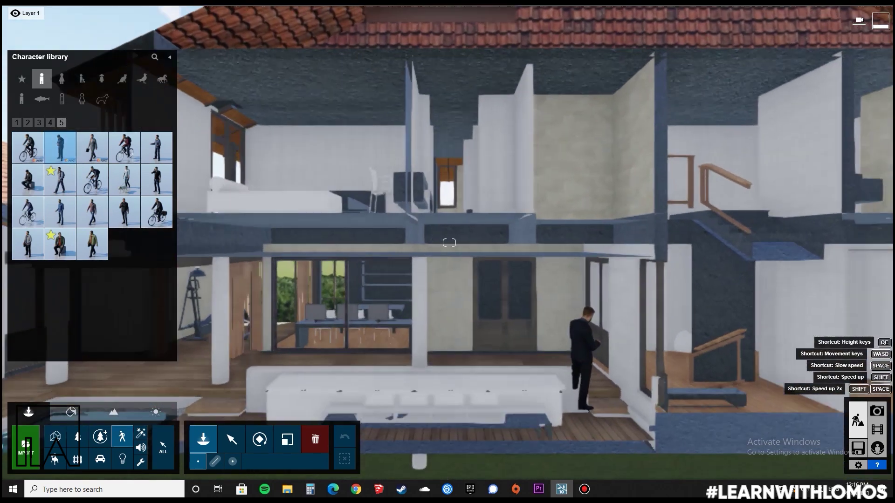
key("w")
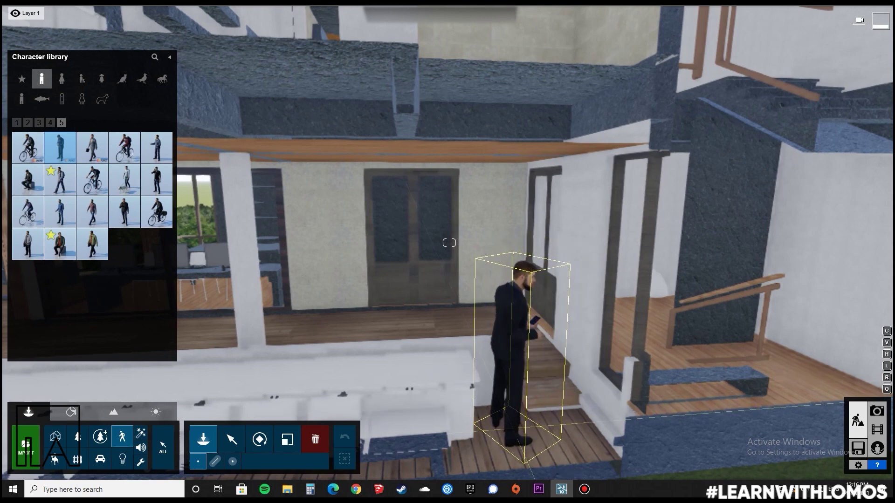
Step: Choose the Woman Caucasian 0023 Walk figure from the fourth page of the 3D women in the character library
key("s")
key("a")
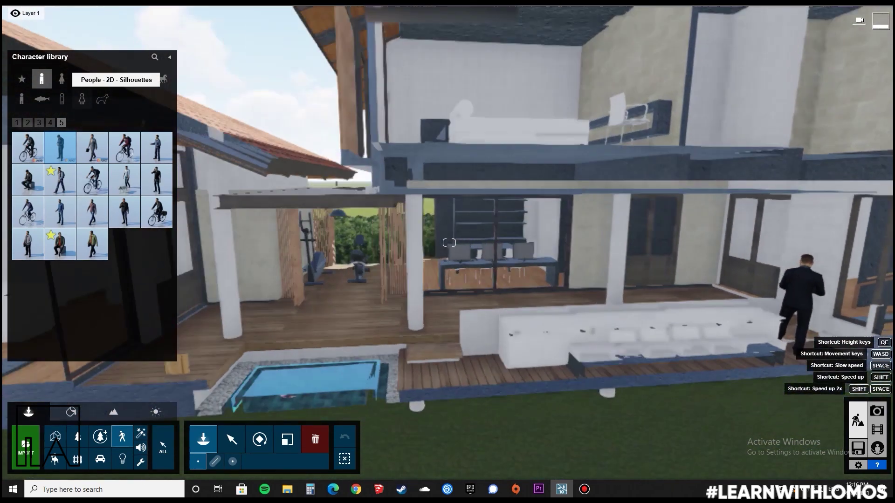
left_click(61, 79)
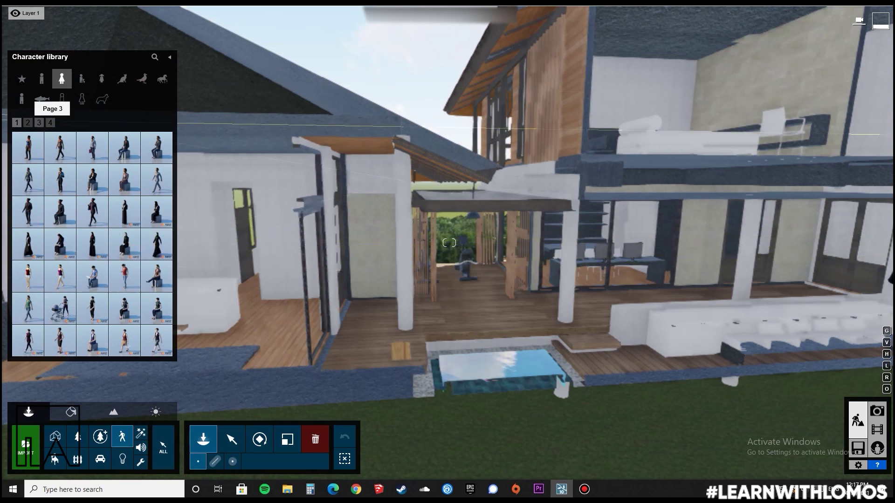
left_click(39, 123)
left_click(49, 123)
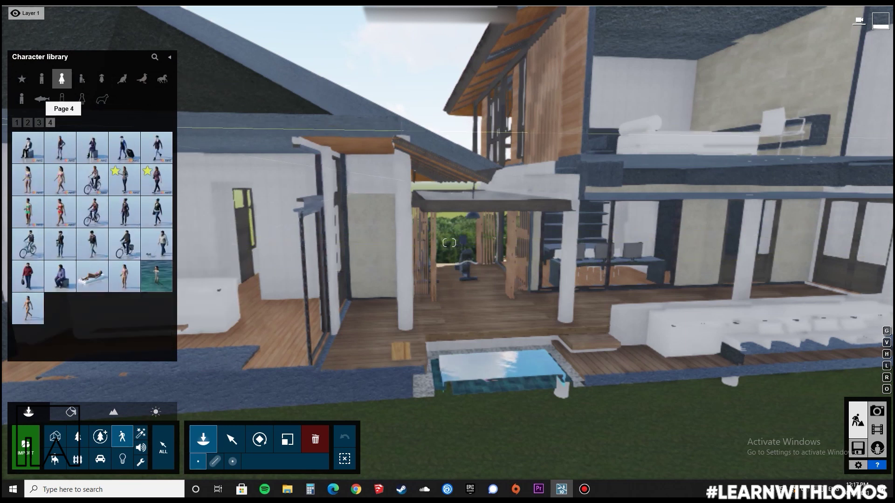
mouse_move(59, 147)
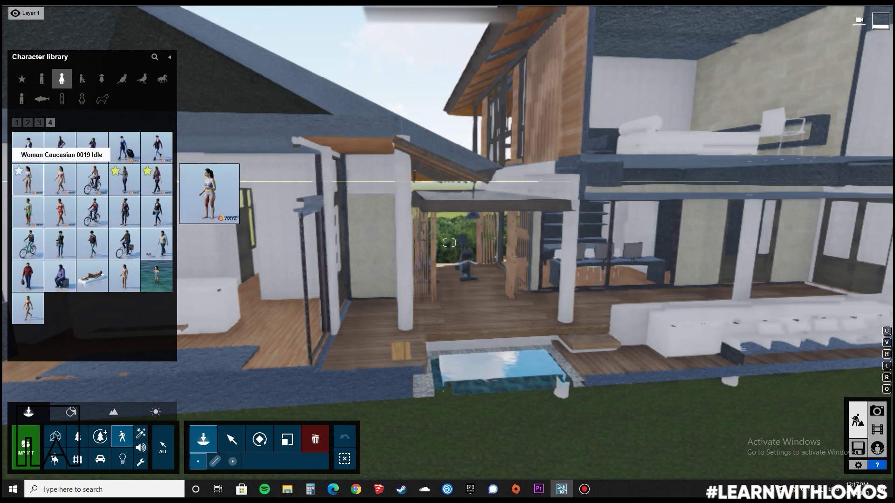
mouse_move(148, 235)
mouse_move(157, 207)
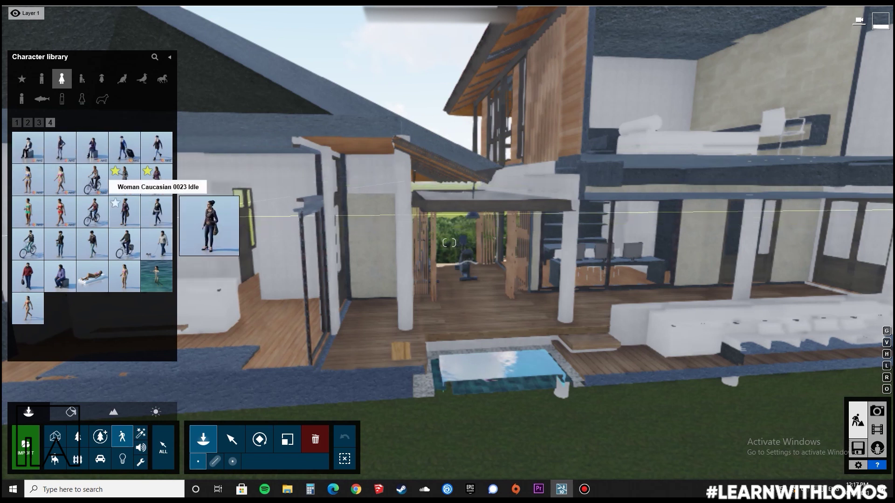
mouse_move(92, 243)
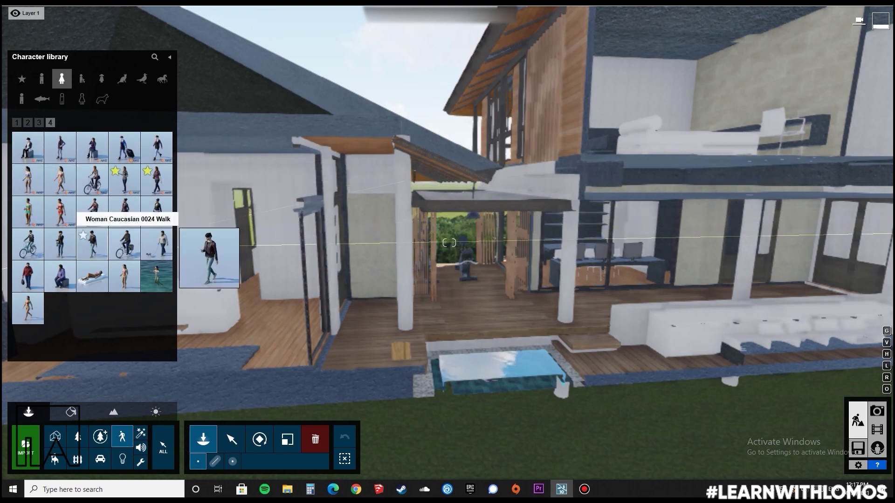
left_click(156, 212)
Step: Place the walking woman on the wooden floor just inside the glass door and rotate her to face the pool deck
right_click_drag(287, 275, 222, 278)
key("w")
right_click_drag(420, 280, 459, 282)
key("w")
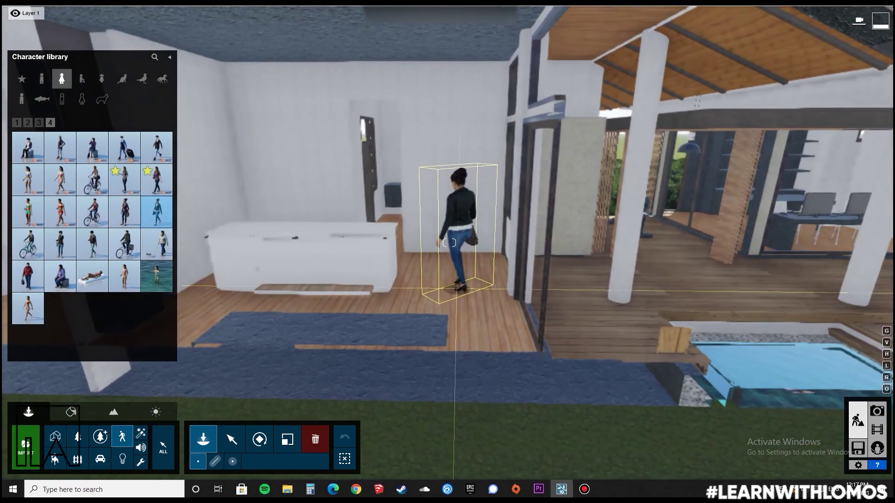
left_click(484, 317)
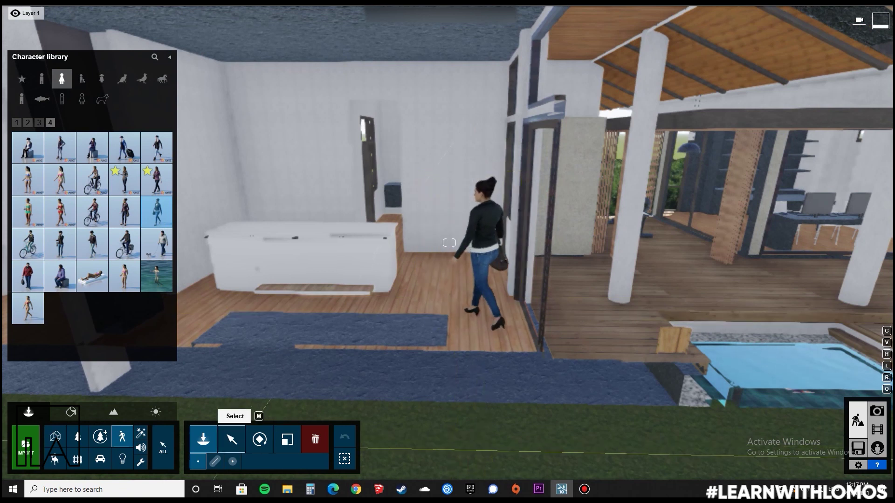
left_click(259, 439)
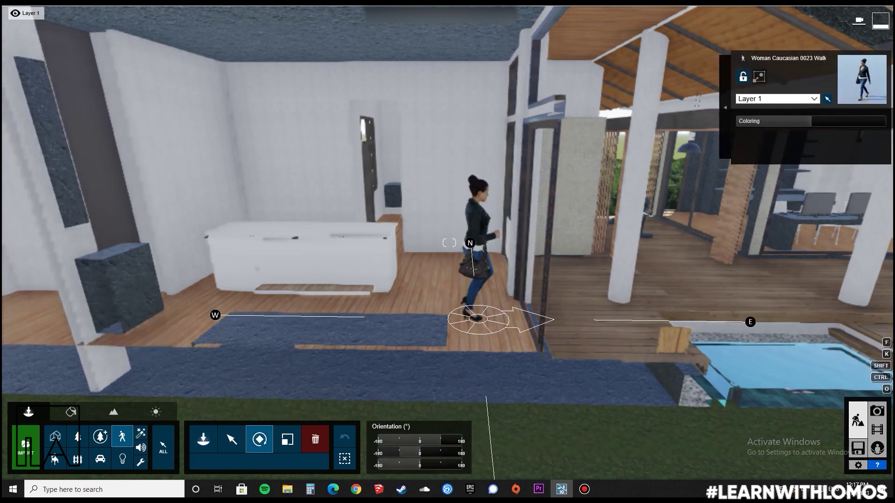
Step: Place the Boy Caucasian 001 Toyplane character on the deck behind the pool and move him closer to the pool edge
key("d")
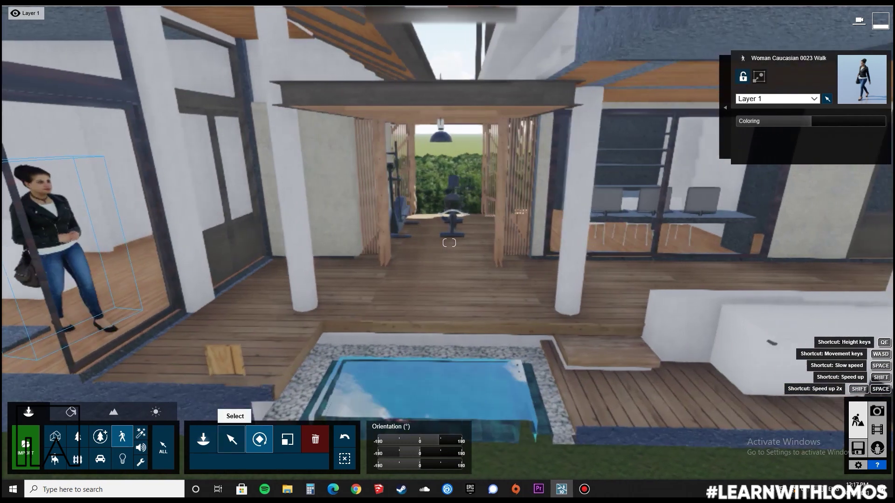
left_click(203, 440)
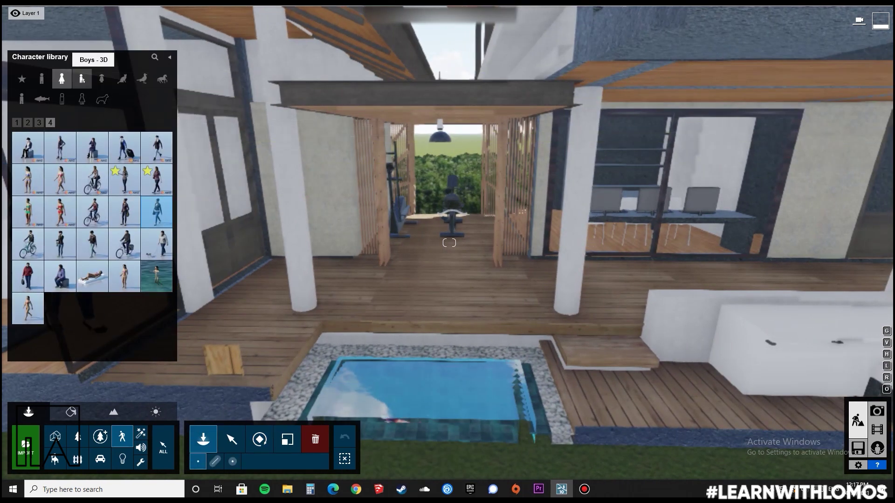
left_click(82, 78)
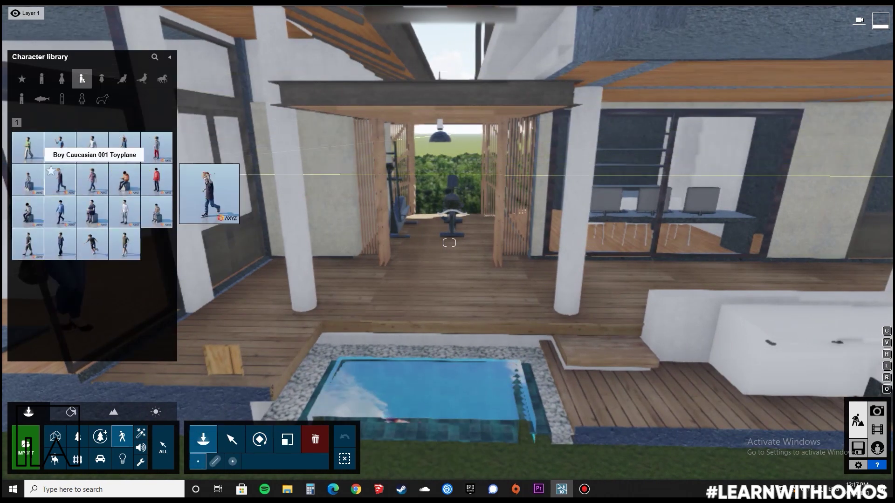
left_click(60, 179)
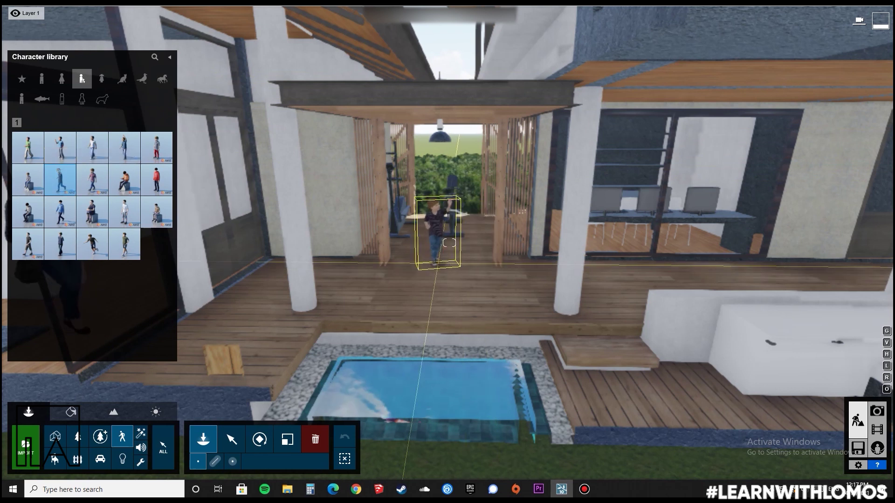
left_click(435, 263)
left_click(231, 439)
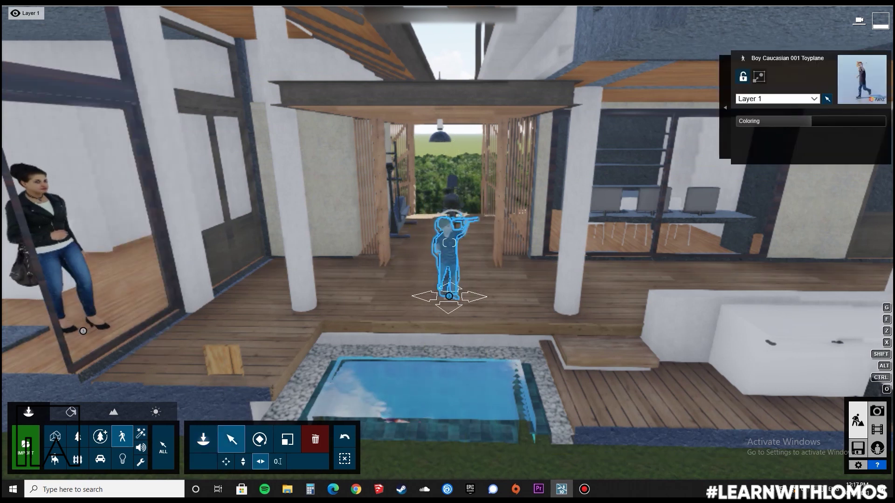
Step: Place the man caucasian 0027 seated character on the end of the white daybed in the upper-floor bedroom
key("s")
key("d")
right_click_drag(449, 297, 496, 274)
key("q")
key("w")
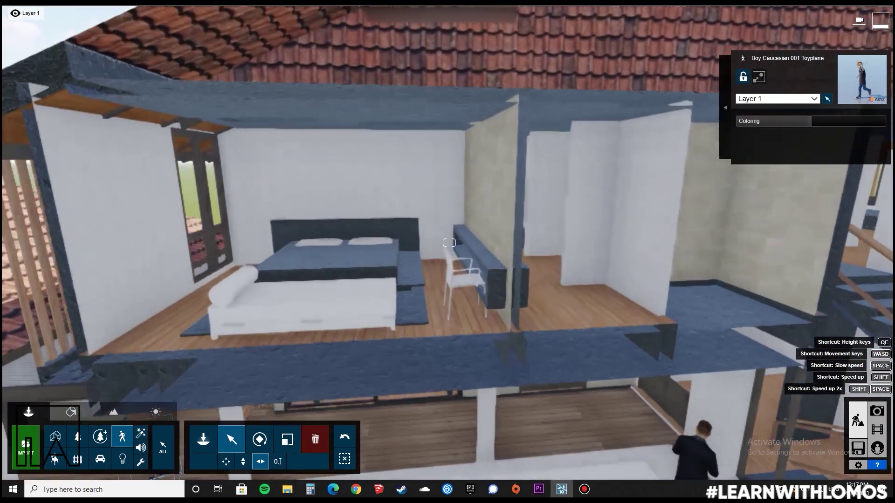
key("w")
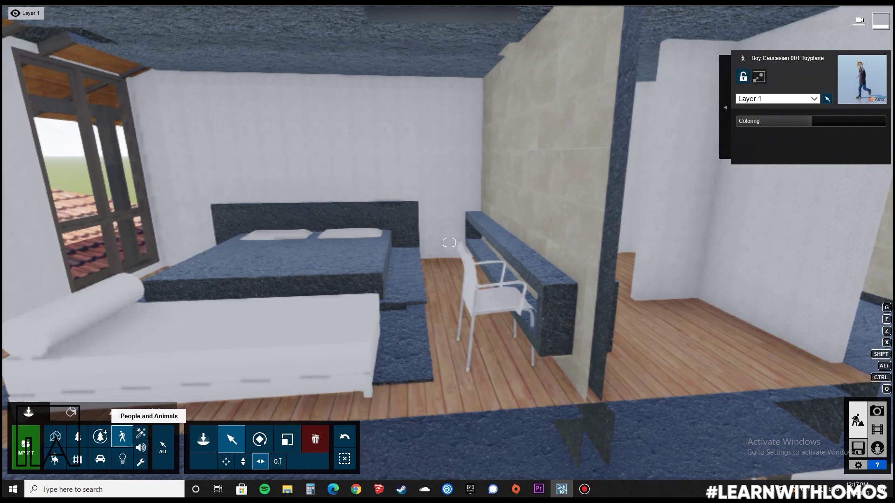
key("a")
left_click(203, 439)
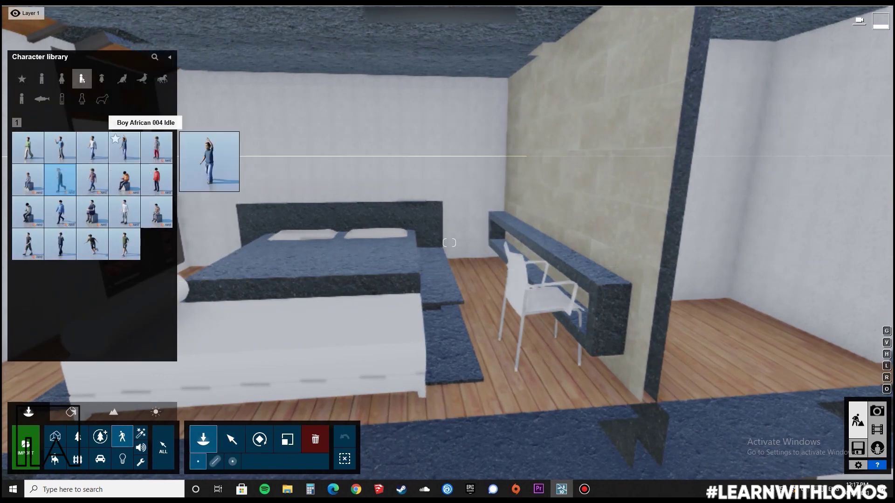
left_click(62, 79)
left_click(42, 78)
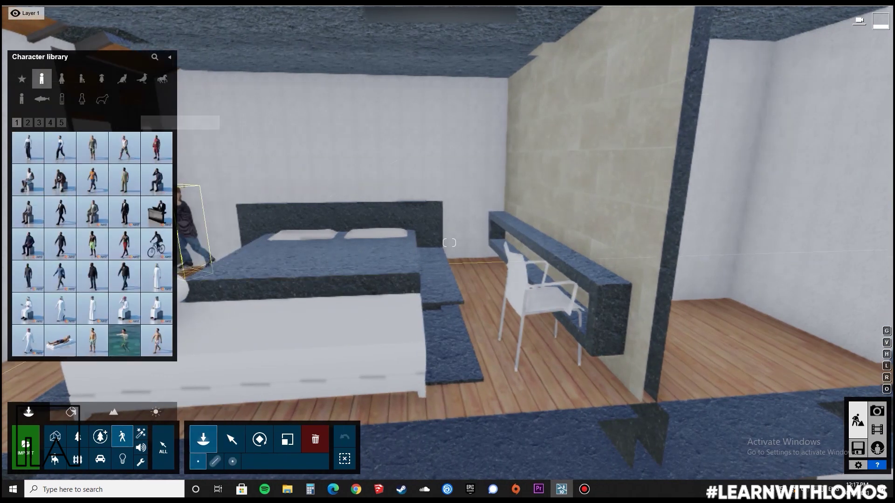
left_click(61, 123)
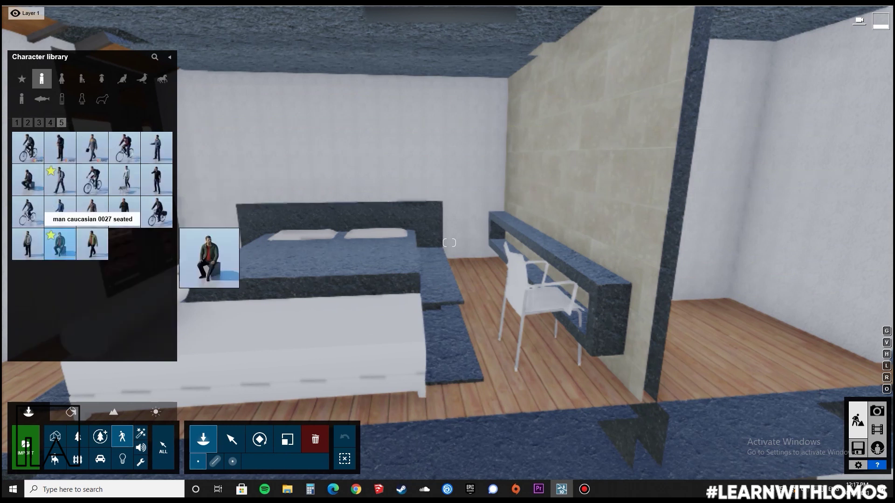
left_click(60, 240)
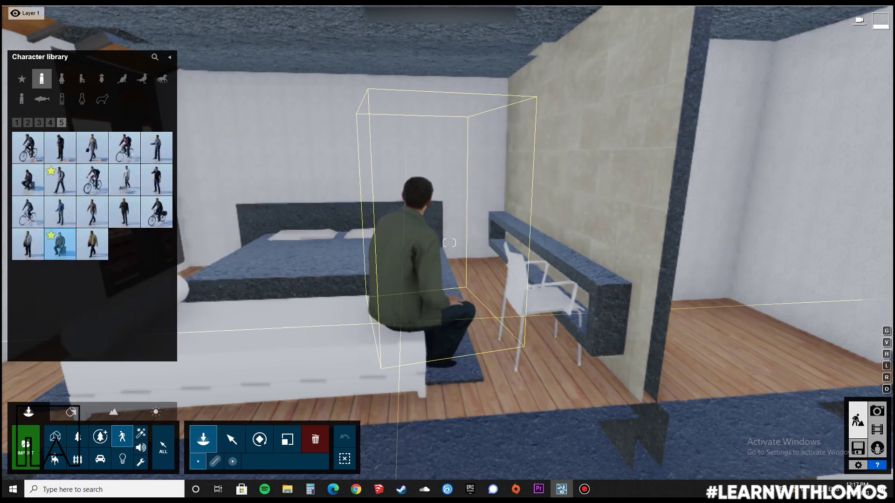
left_click(394, 322)
key("s")
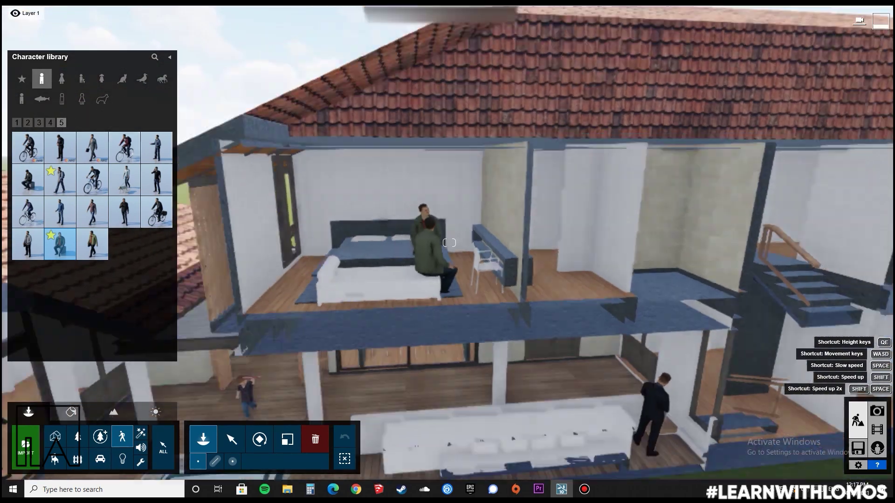
Step: Place the Man Caucasian 0025 Walk character at the top of the staircase and rotate him to face down the steps
key("d")
key("e")
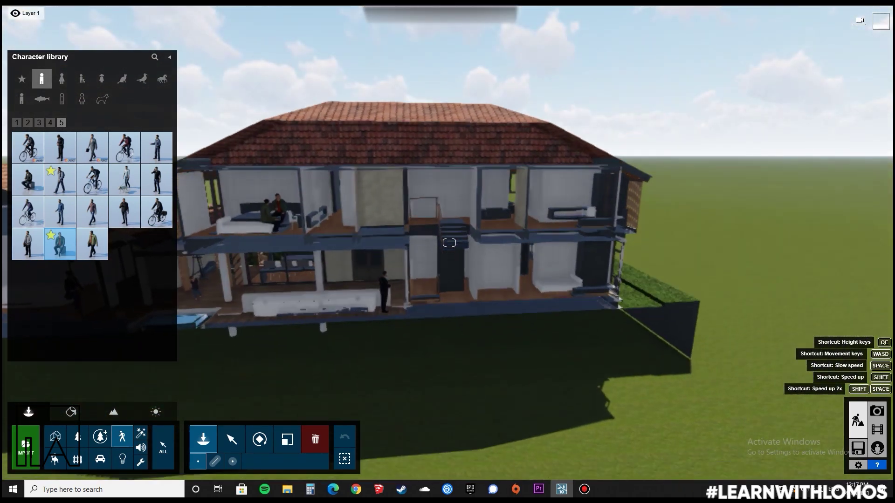
key("w")
key("w")
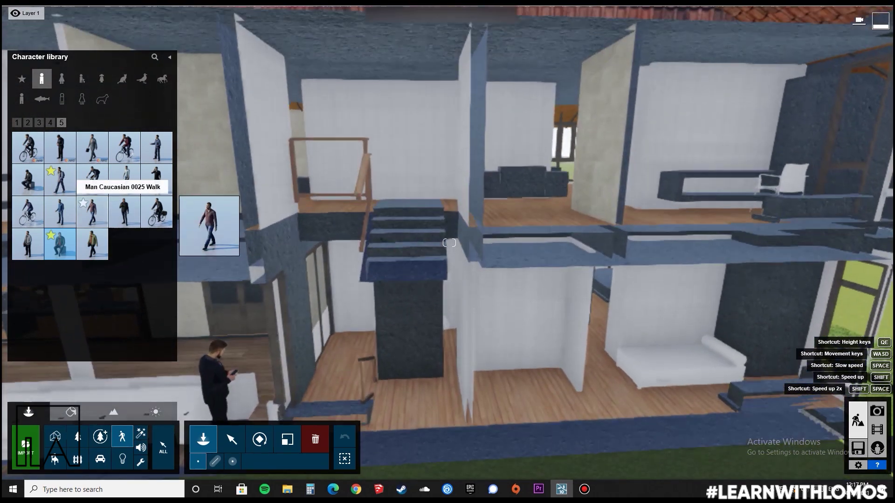
left_click(92, 211)
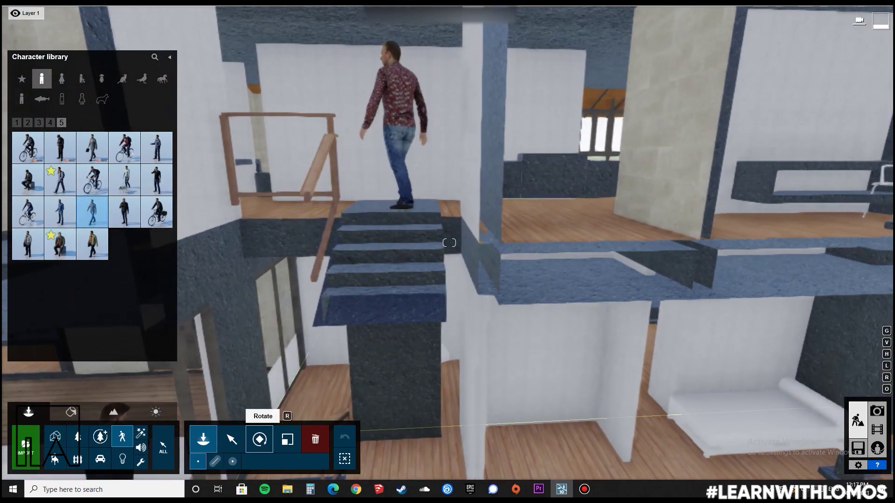
left_click(260, 439)
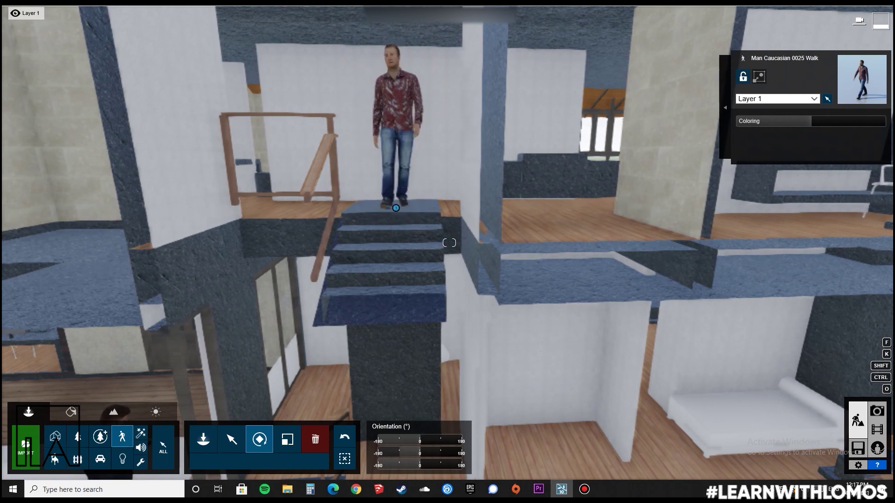
left_click(287, 439)
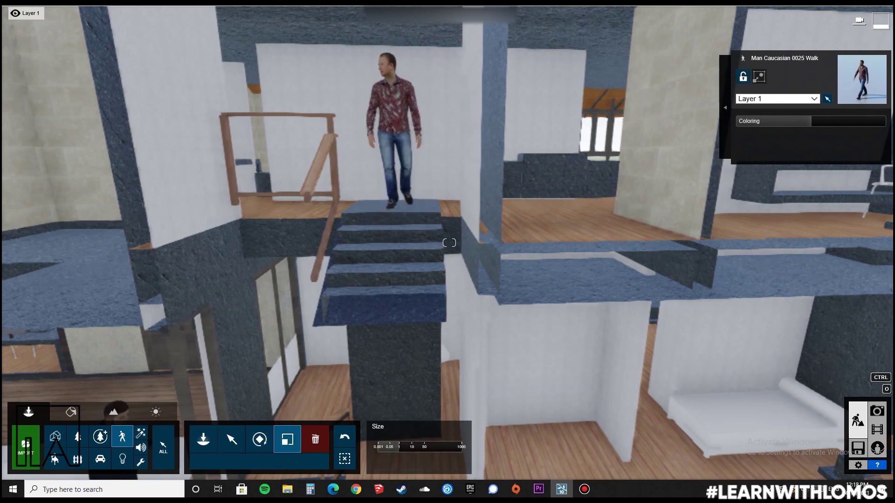
Step: Place the favourite walking woman with the shoulder bag, from page 4 of the 3D women, in the upper-floor hallway right of the stairs
key("s")
key("d")
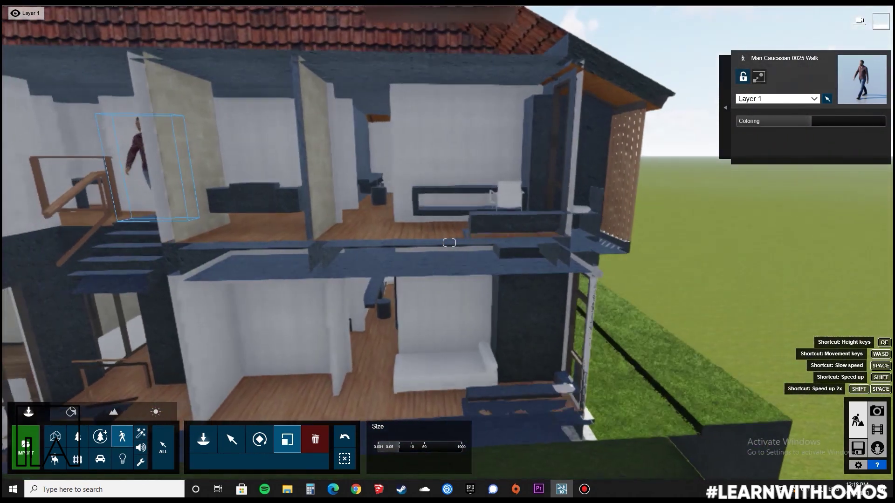
key("w")
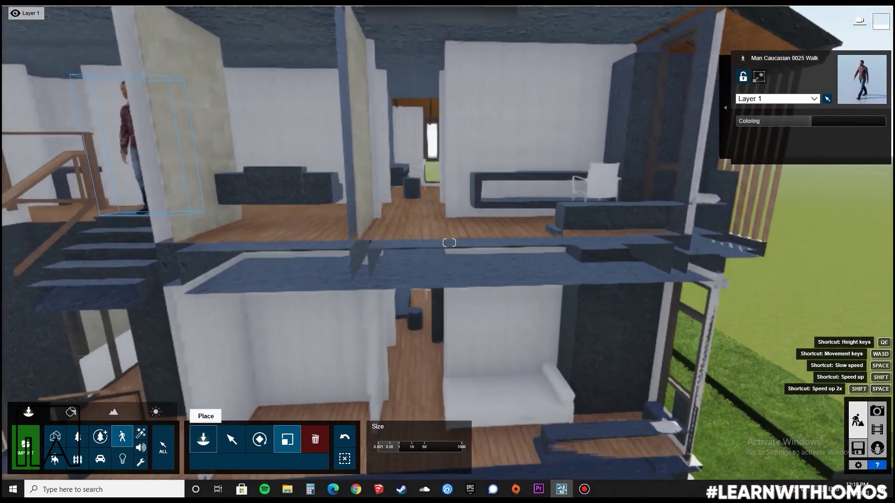
left_click(203, 439)
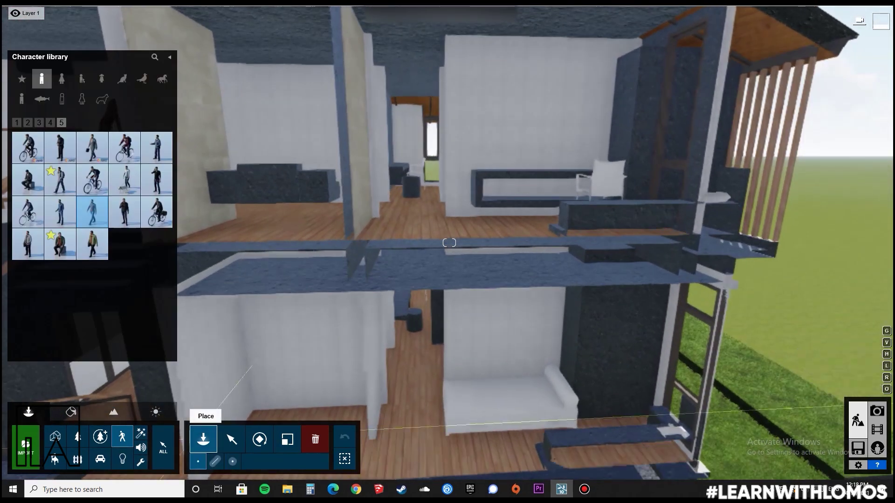
left_click(61, 78)
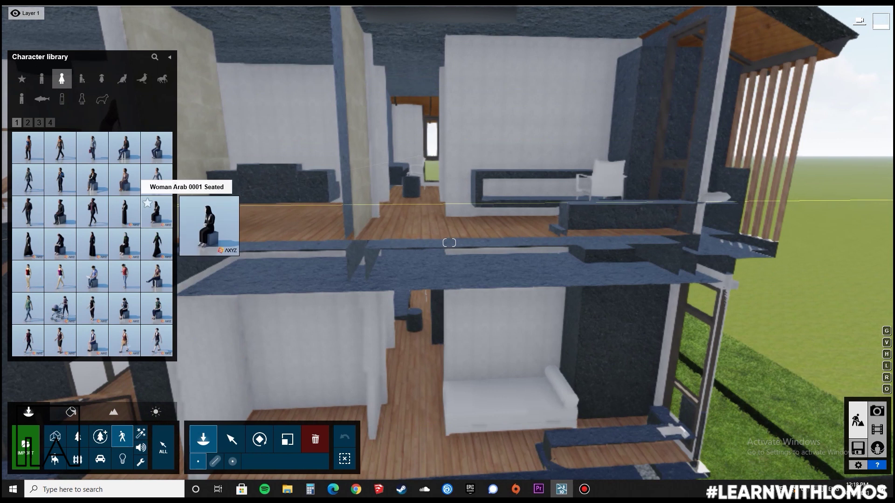
left_click(39, 122)
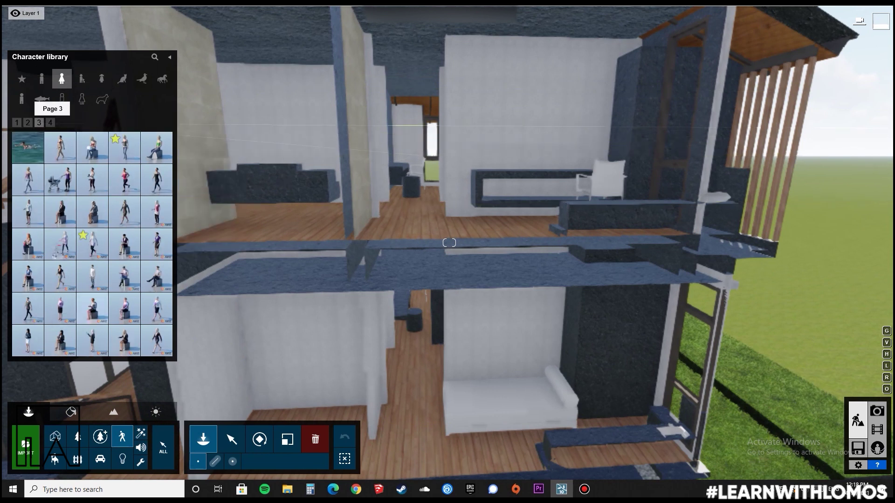
left_click(51, 123)
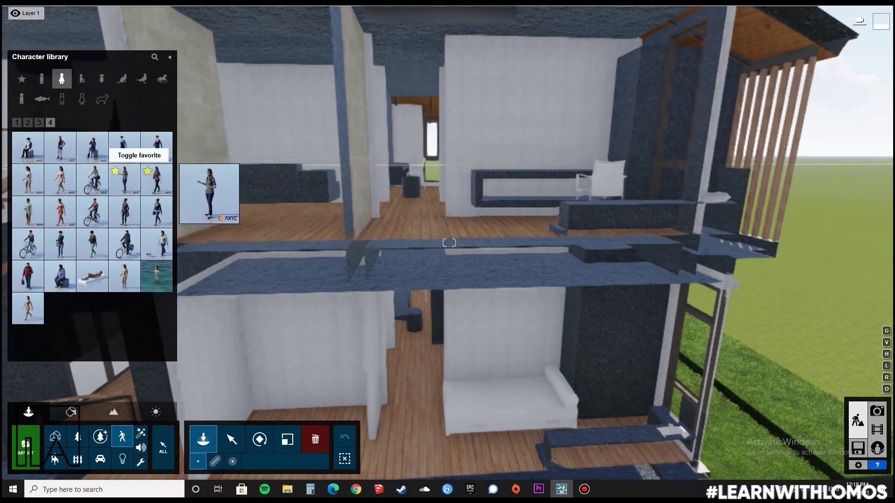
left_click(156, 180)
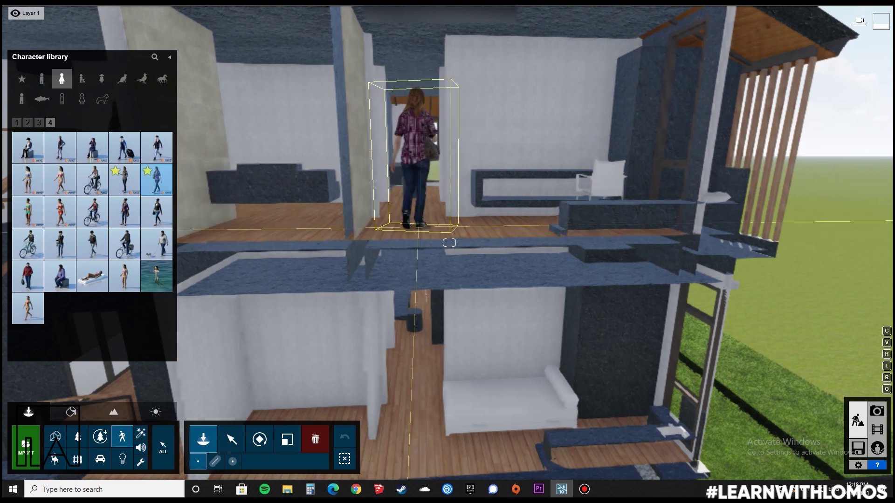
left_click(415, 227)
Step: Replace the dark worn material on the house's cut faces with Imported Material and save the material changes
key("s")
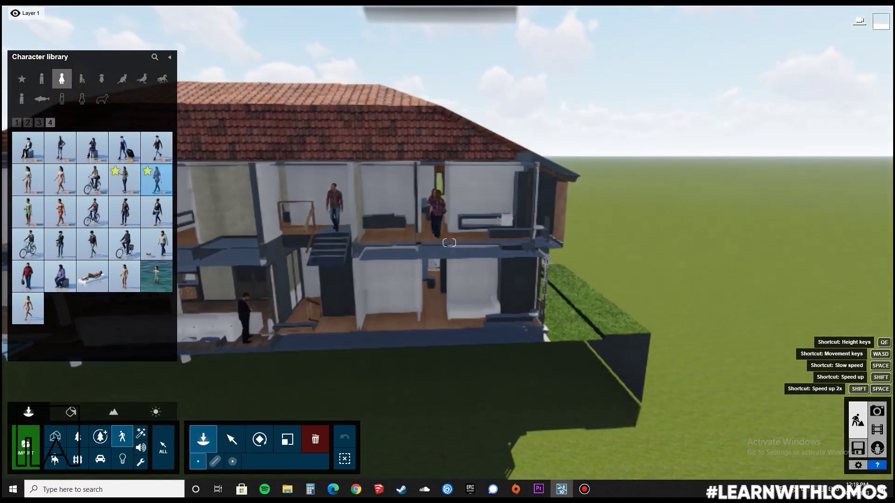
left_click(70, 412)
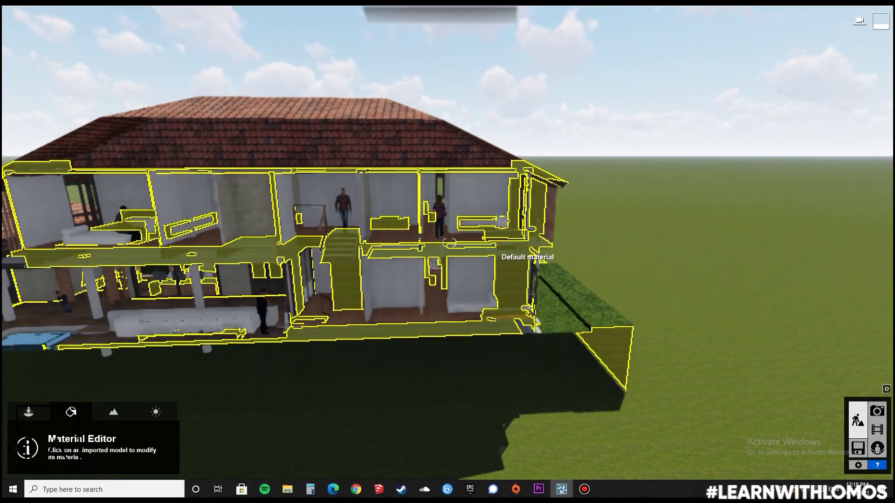
left_click(449, 243)
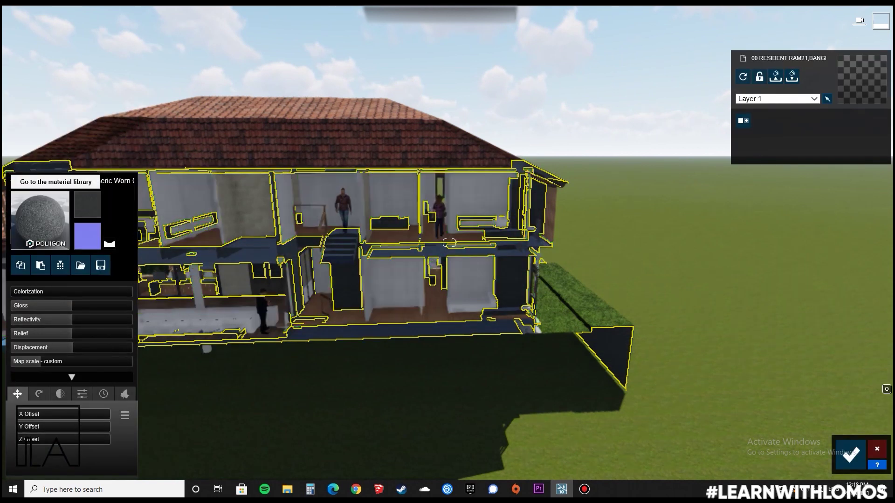
left_click(39, 219)
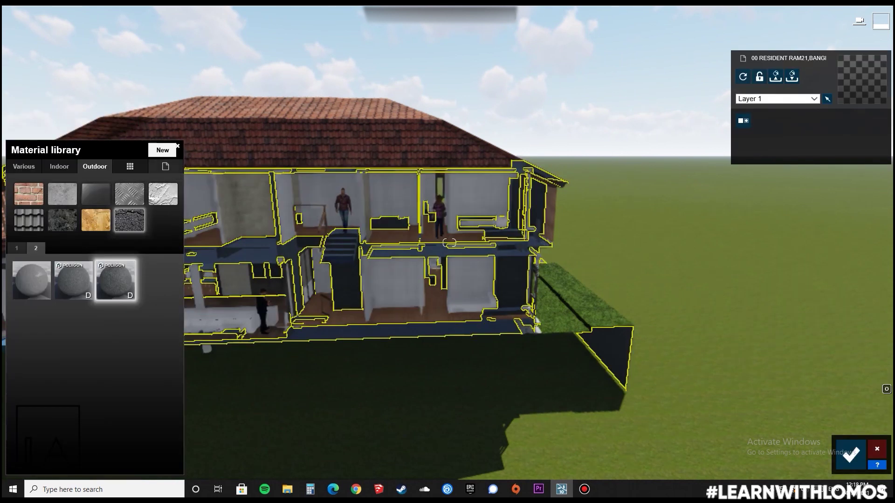
left_click(166, 166)
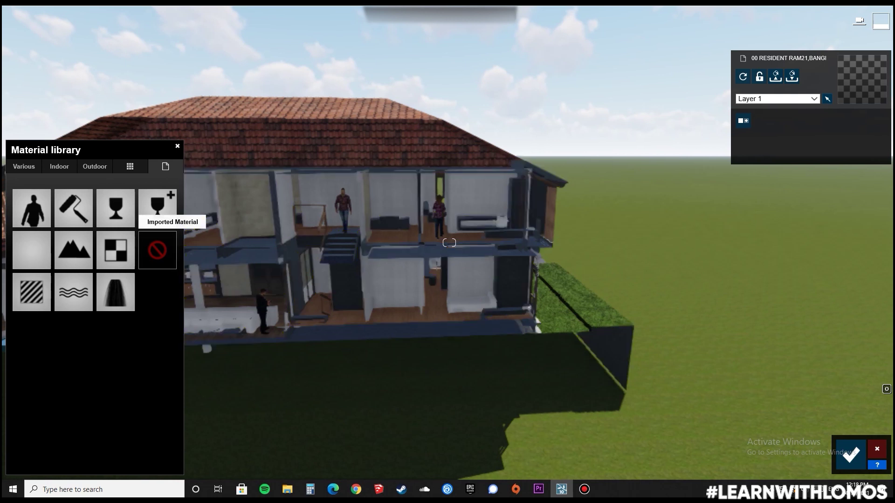
key("s")
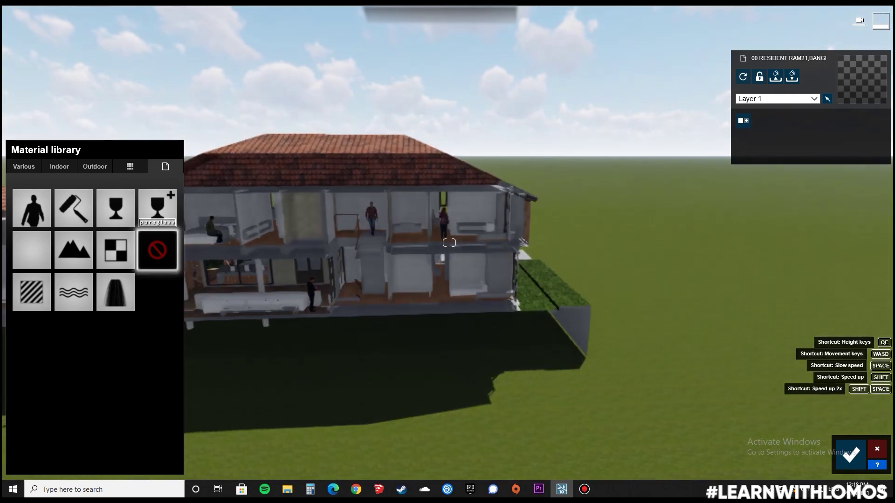
right_click_drag(615, 354, 522, 351)
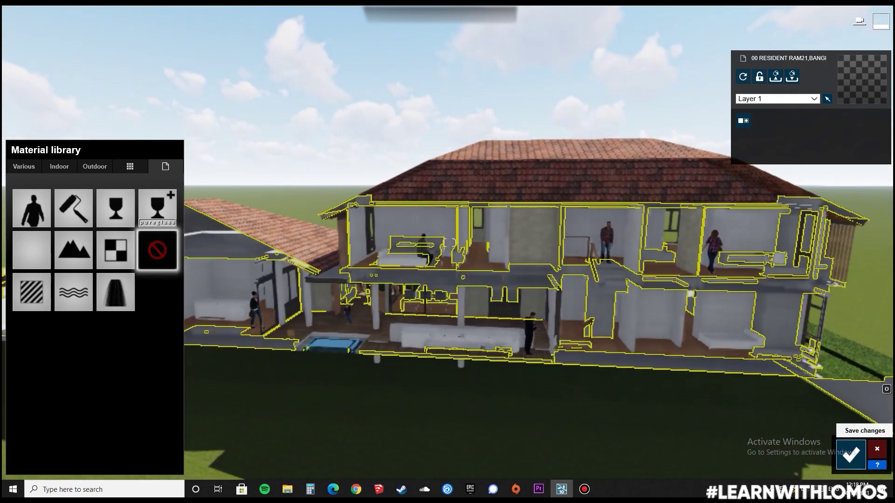
left_click(851, 454)
Step: Frame the whole house section in Photo mode with the Realistic style, add Sun and 2-Point Perspective effects, and disable Real Skies
key("s")
key("e")
key("w")
key("a")
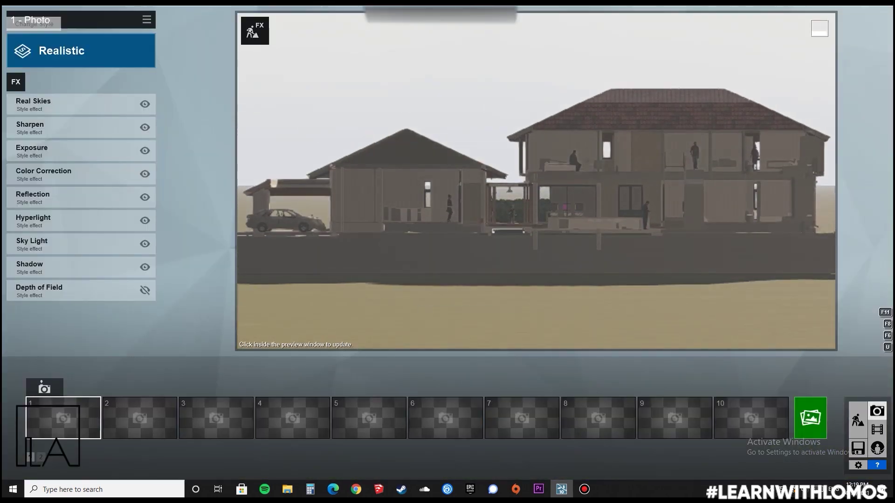
left_click(16, 80)
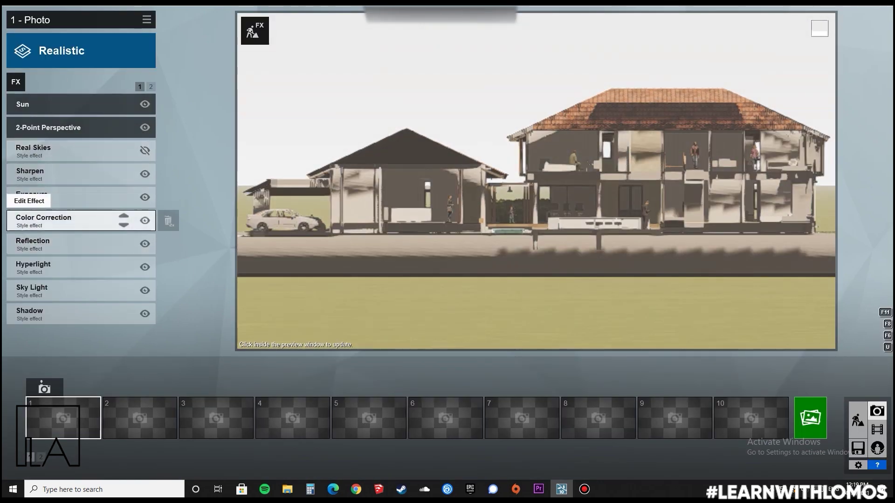
Step: Set the Color Correction temperature to 0.2 and store the section view in the first photo slot
left_click(56, 220)
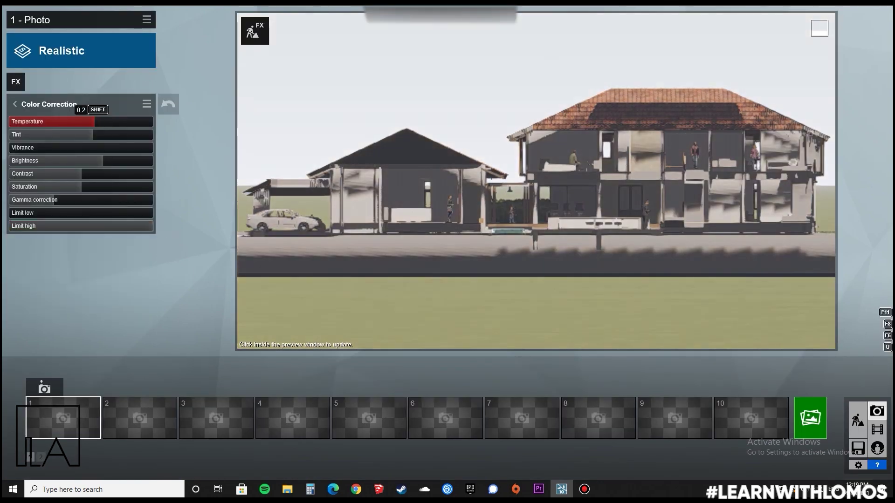
left_click(15, 104)
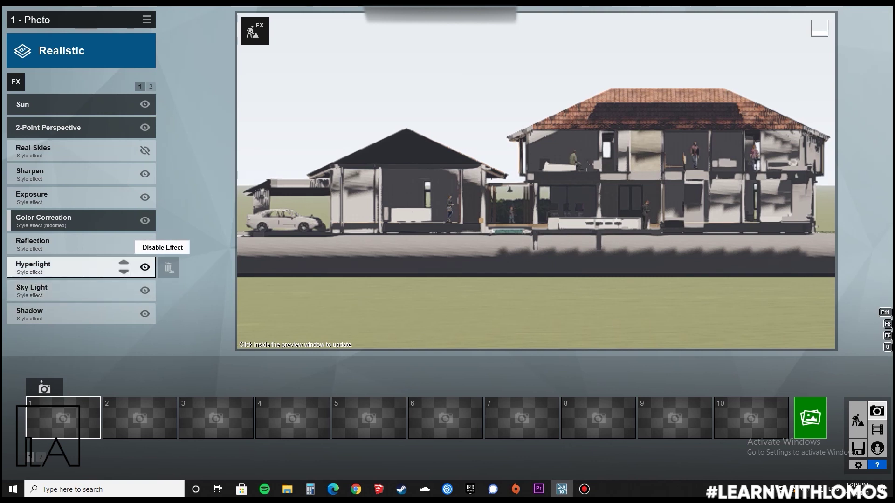
left_click(144, 244)
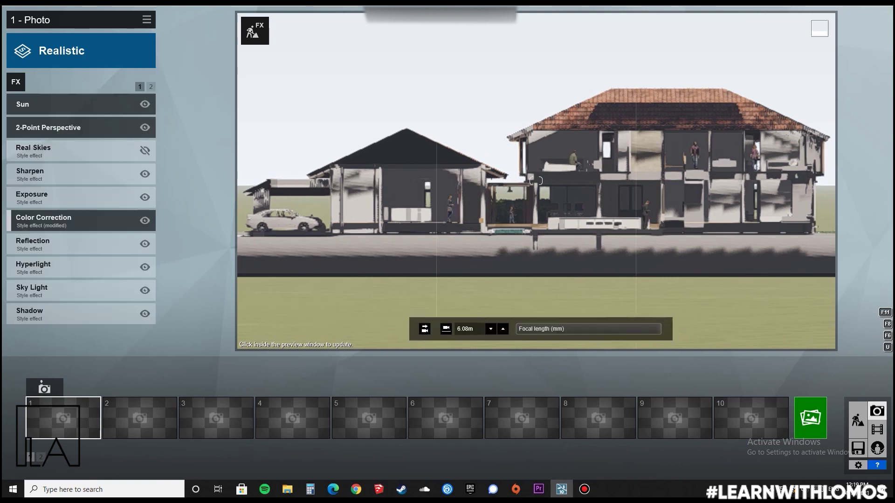
left_click(44, 387)
Step: Add the Outlines effect to the section photo and raise its first two settings to their maximum
left_click(16, 82)
left_click(286, 279)
left_click(287, 259)
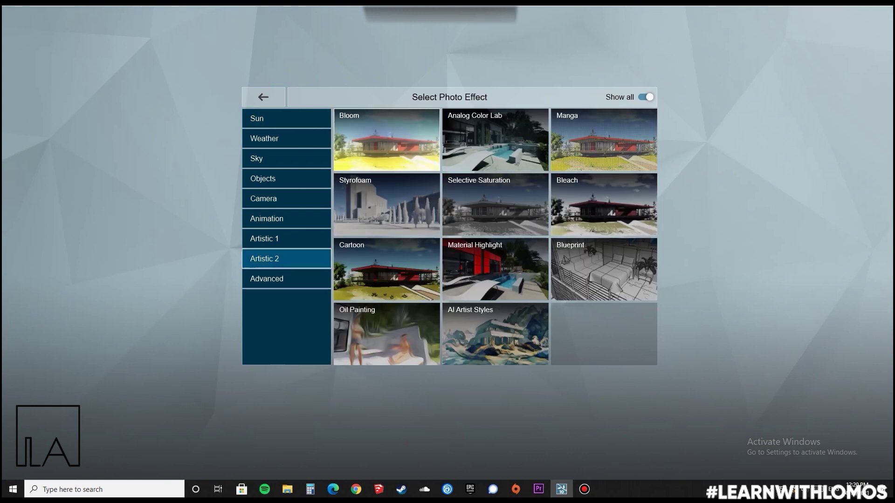
left_click(286, 238)
left_click(386, 140)
left_click_drag(82, 148, 153, 135)
left_click_drag(81, 121, 153, 121)
left_click(14, 105)
Step: Add the Cartoon effect with maximum outline width and reduce its posterize amount and posterize curve to zero
left_click(16, 82)
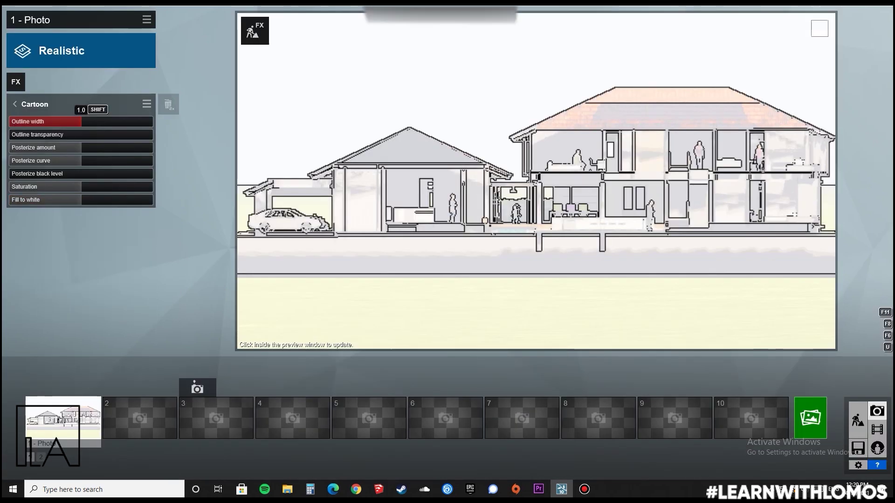
left_click(11, 148)
left_click(10, 161)
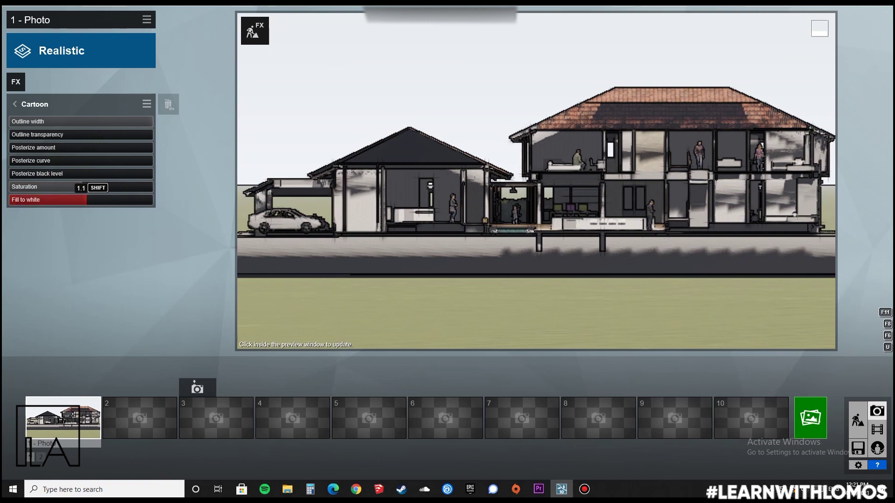
Step: Render the current section shot at Desktop size 1920x1080 as a JPG file and return to the photo editor
left_click(466, 181)
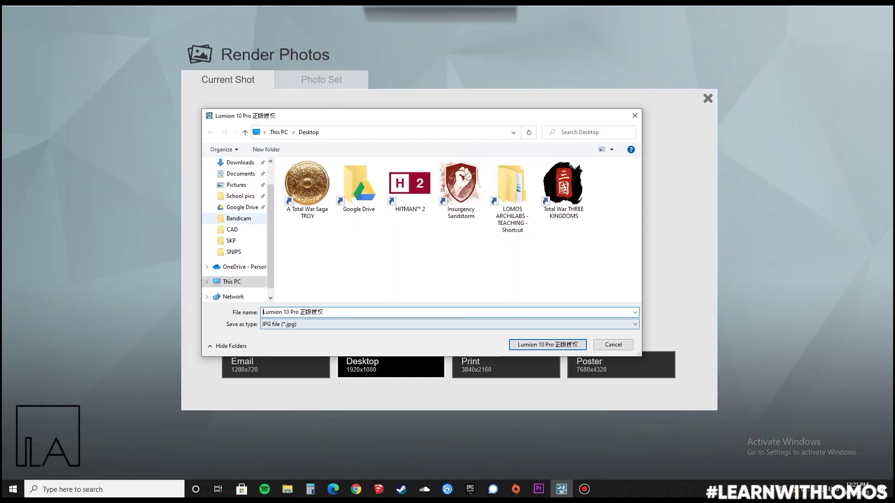
key("Return")
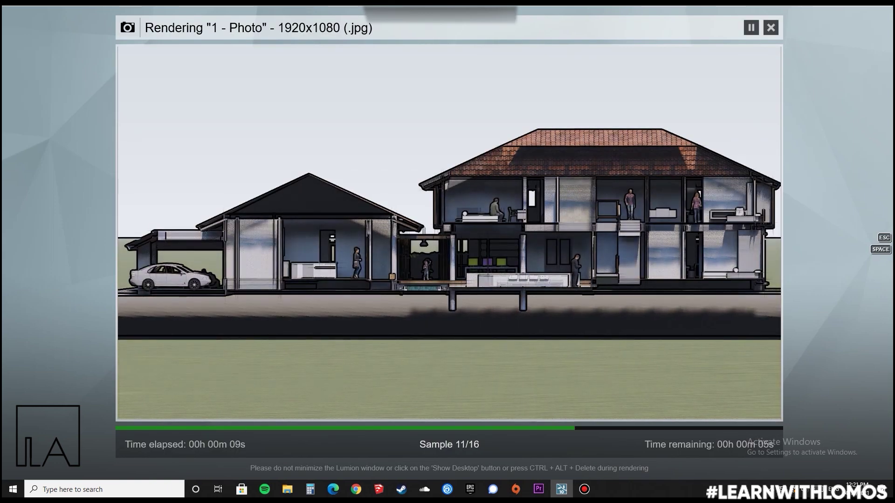
key("Return")
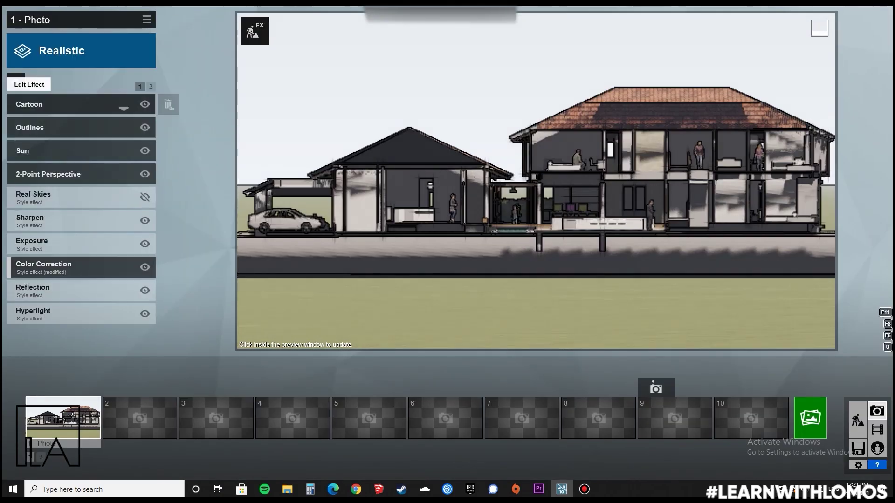